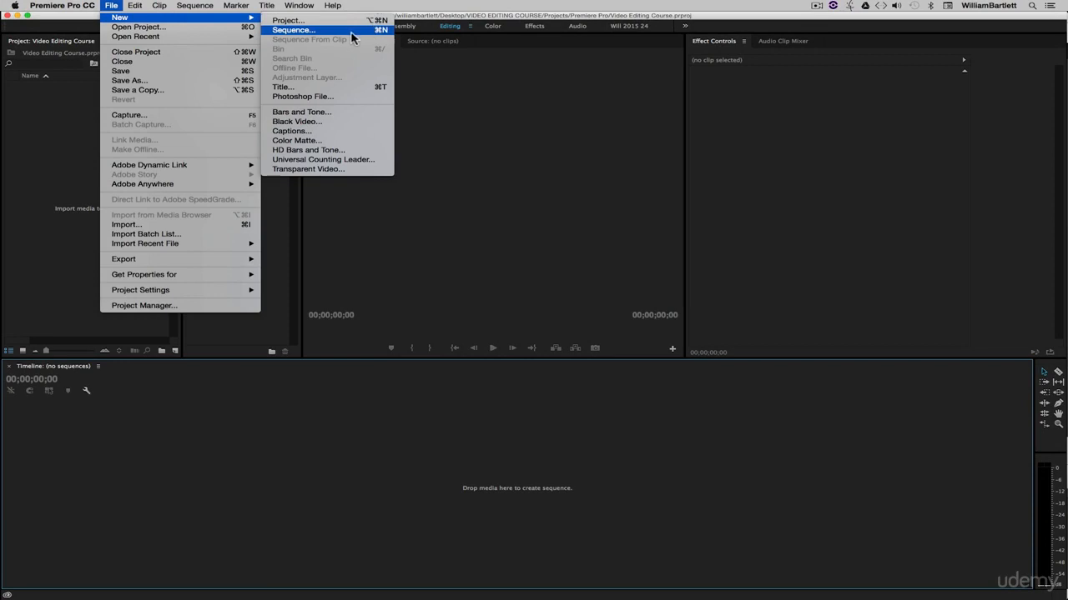
Start a new sequence and set its editing mode to Custom.
click(309, 31)
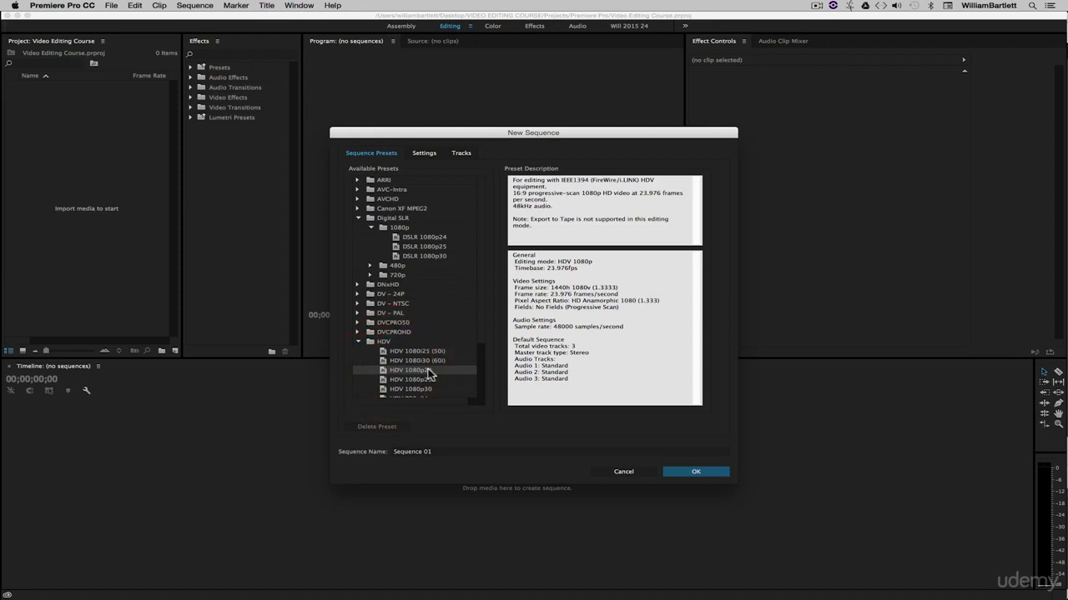
click(425, 155)
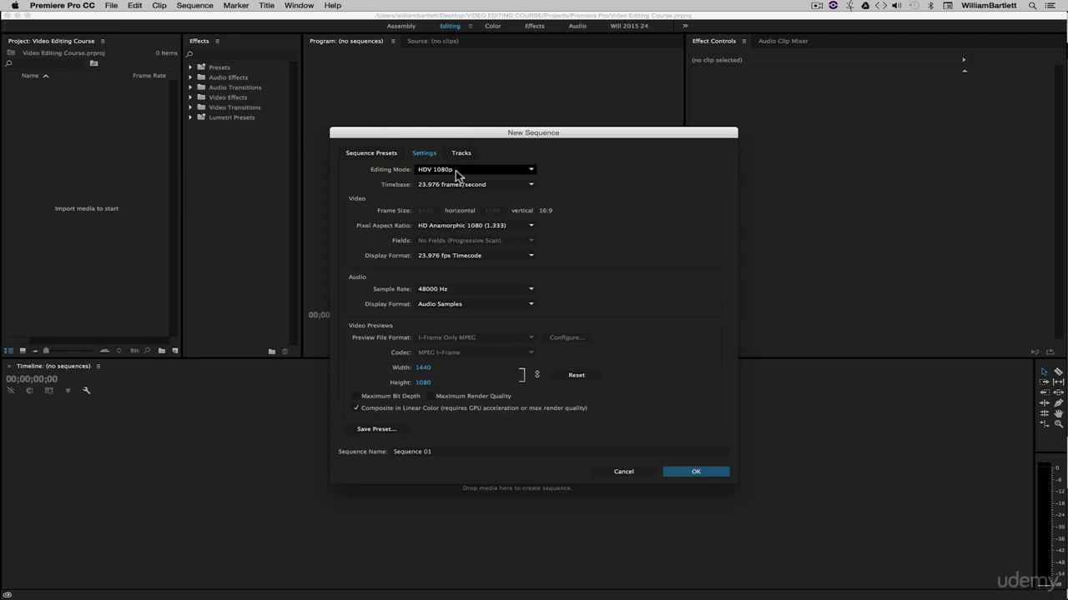
click(456, 170)
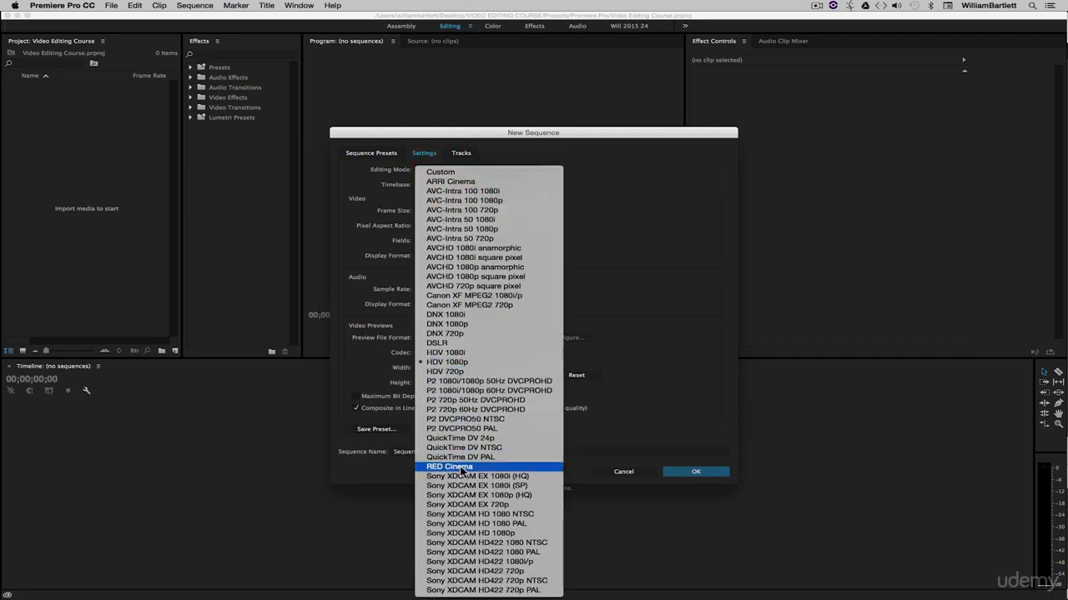
click(450, 172)
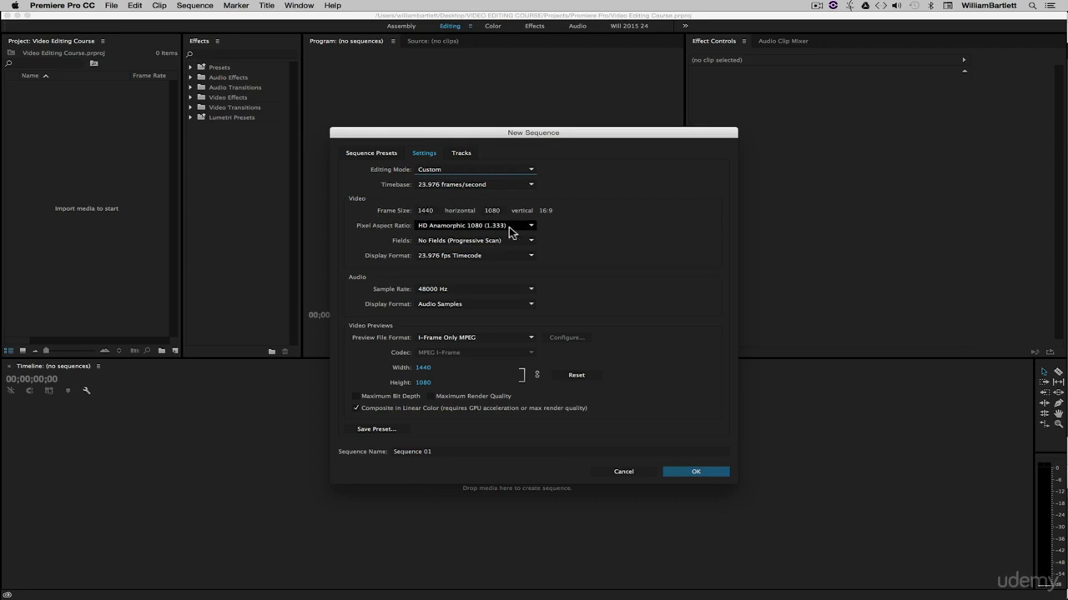
Set the horizontal frame size to 1920 and the pixel aspect ratio to Square Pixels (1.0).
click(426, 212)
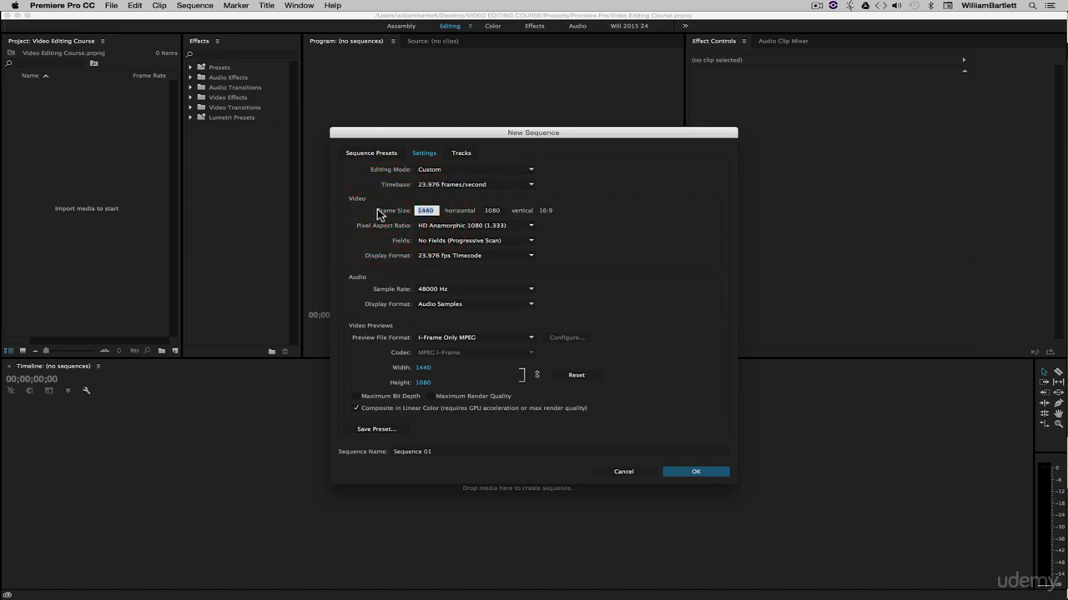
text(1920)
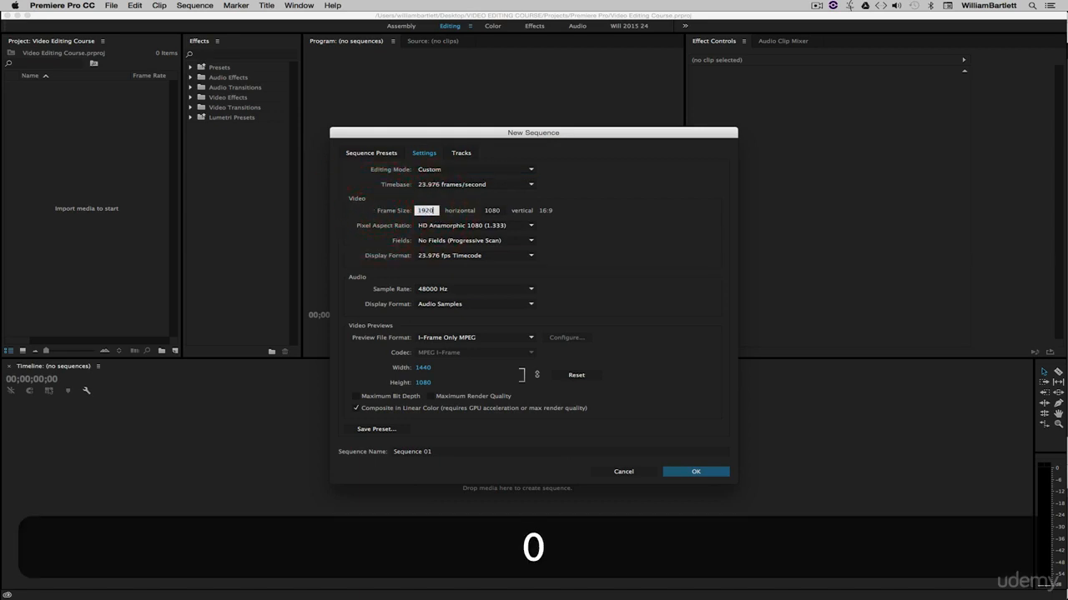
click(610, 240)
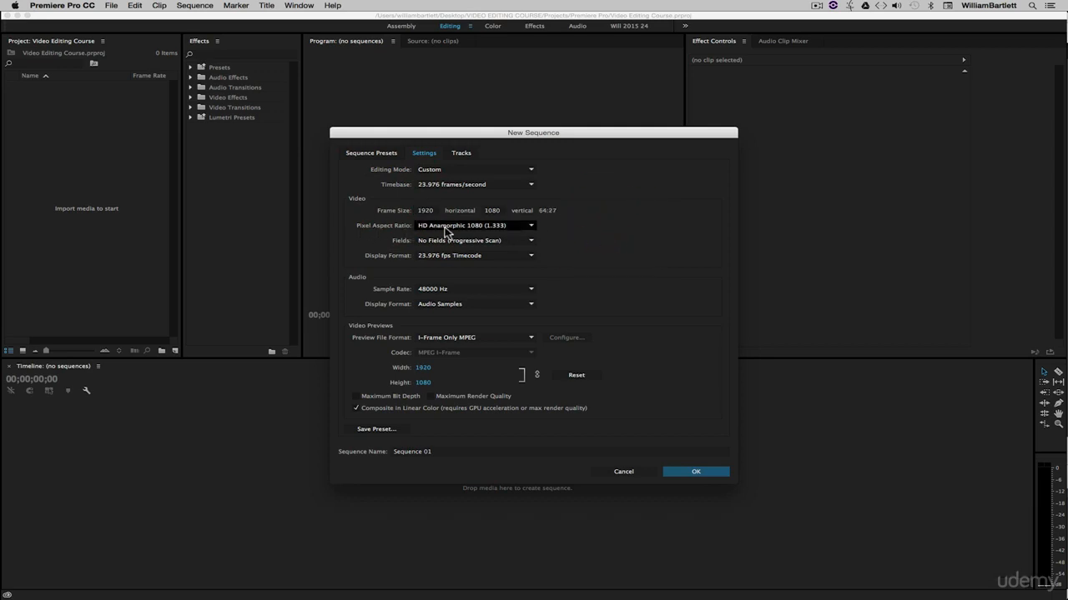
click(472, 226)
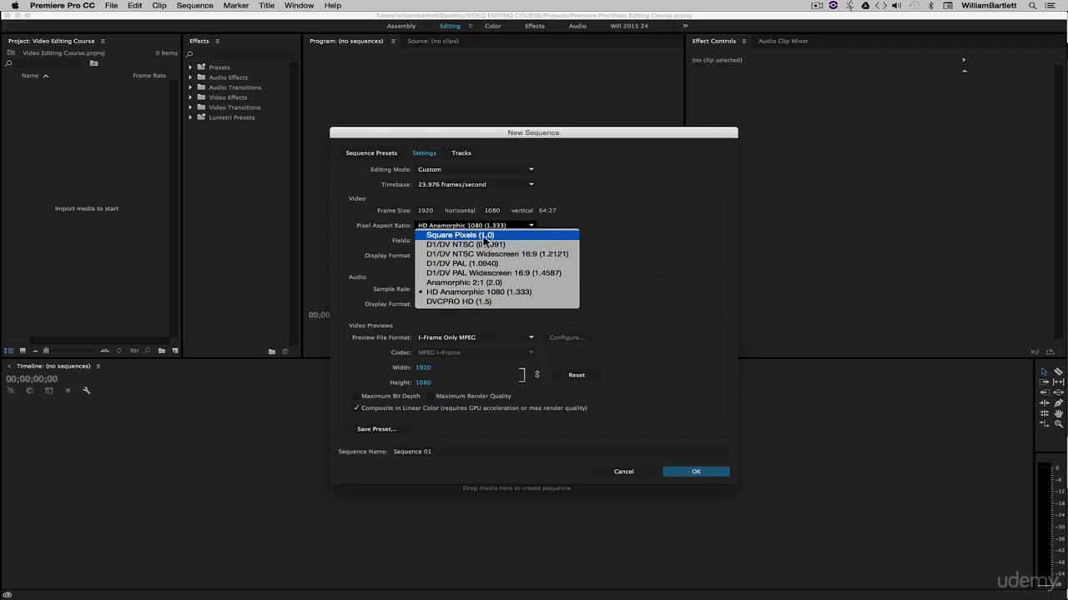
click(474, 236)
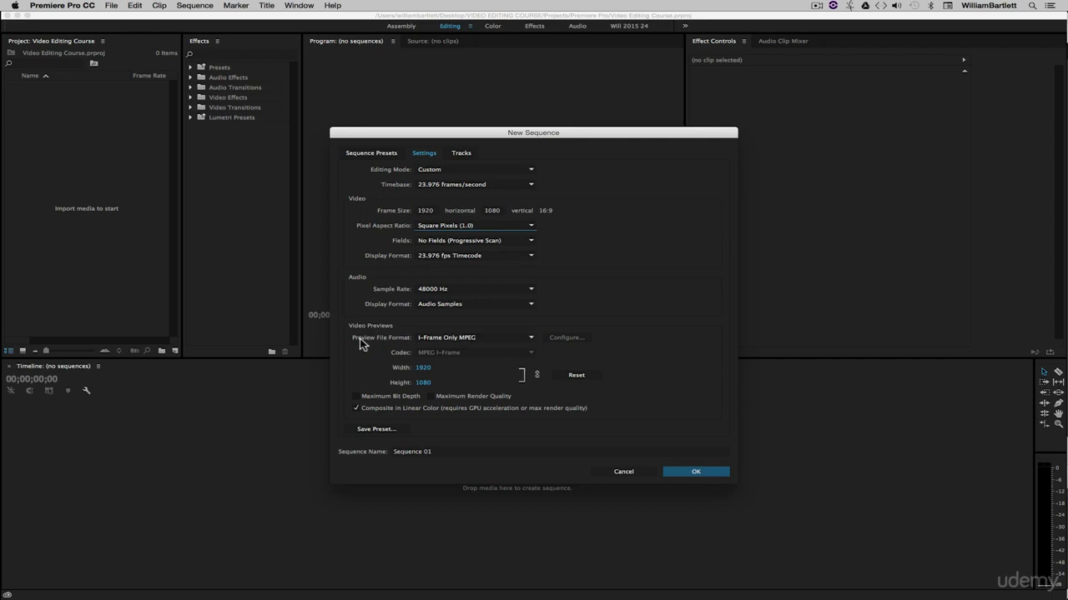
Set the video preview file format to QuickTime with the H.264 codec.
click(461, 340)
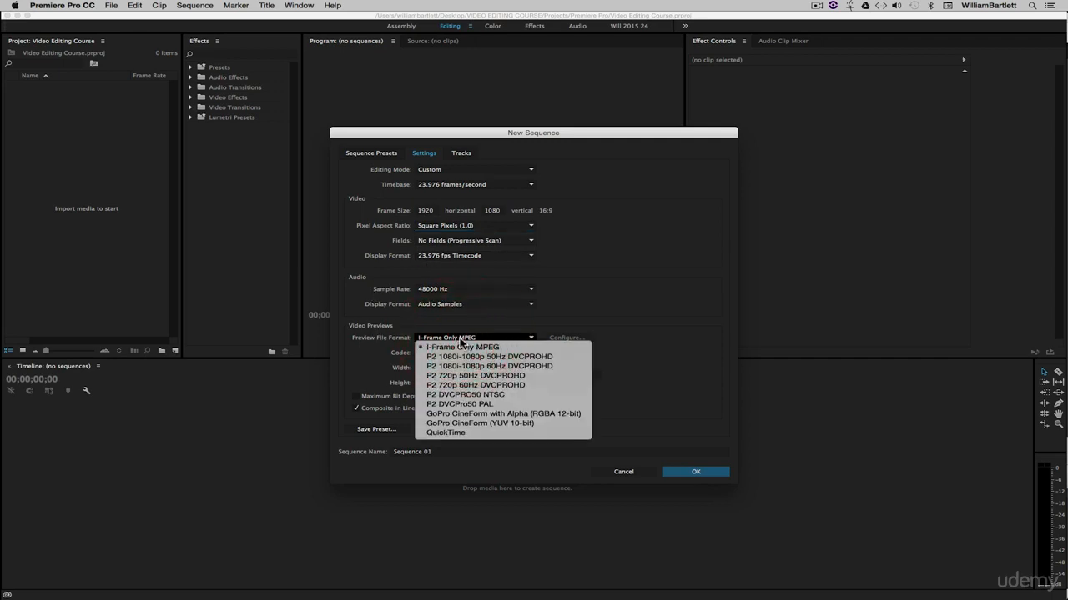
click(455, 433)
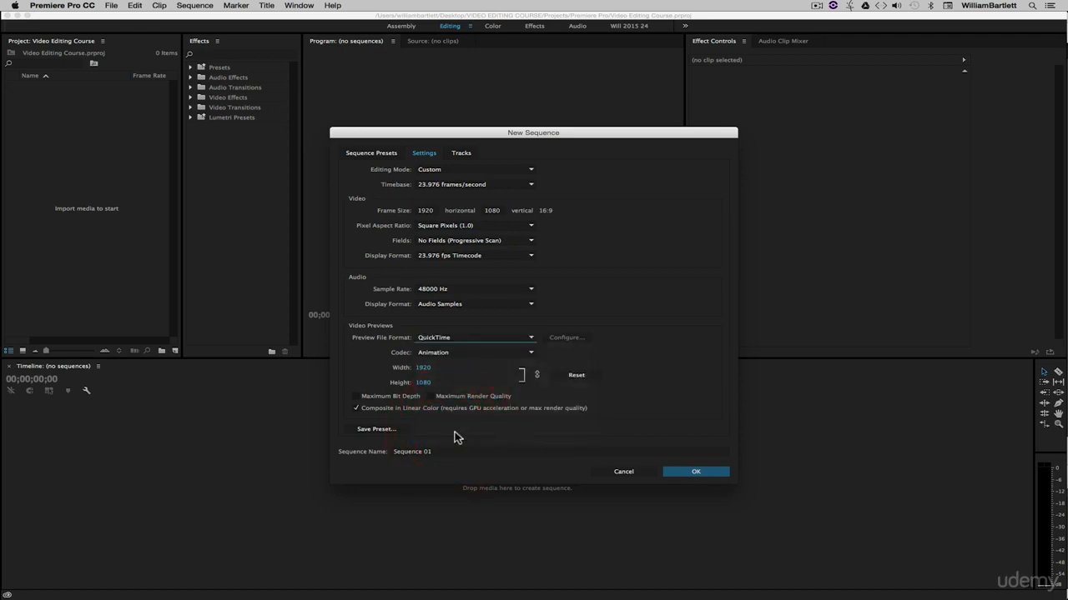
click(442, 359)
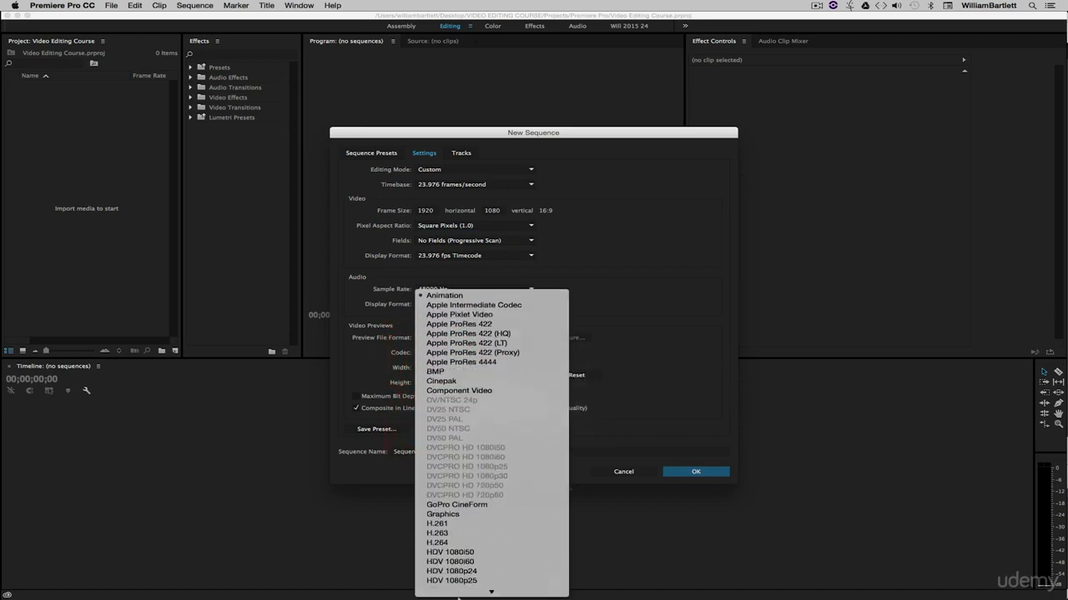
click(440, 486)
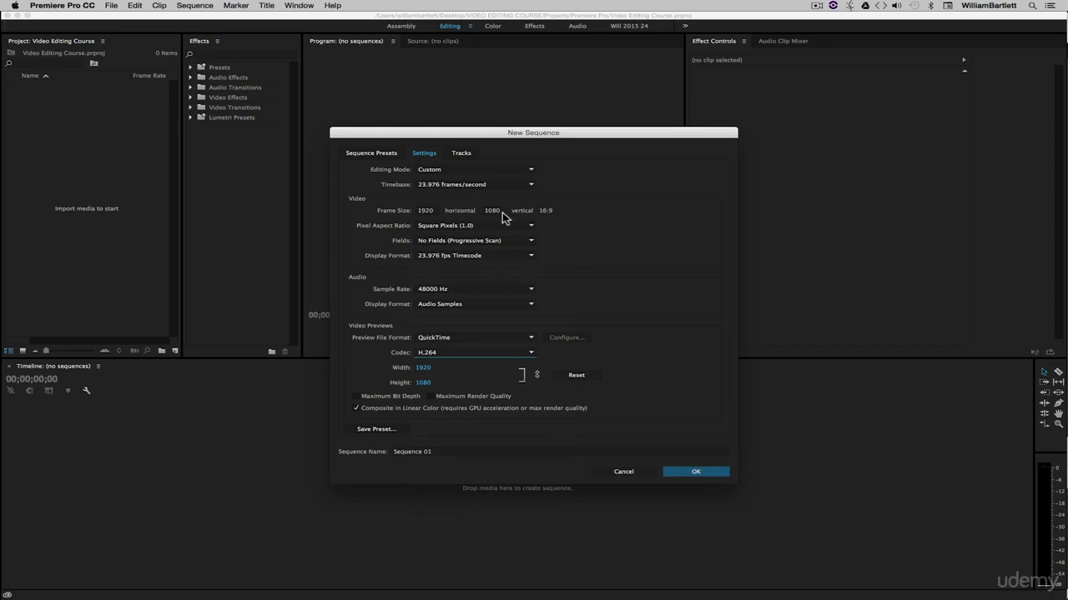
Save the current sequence settings as a preset named "1080p 23.976", leaving the description empty.
click(382, 431)
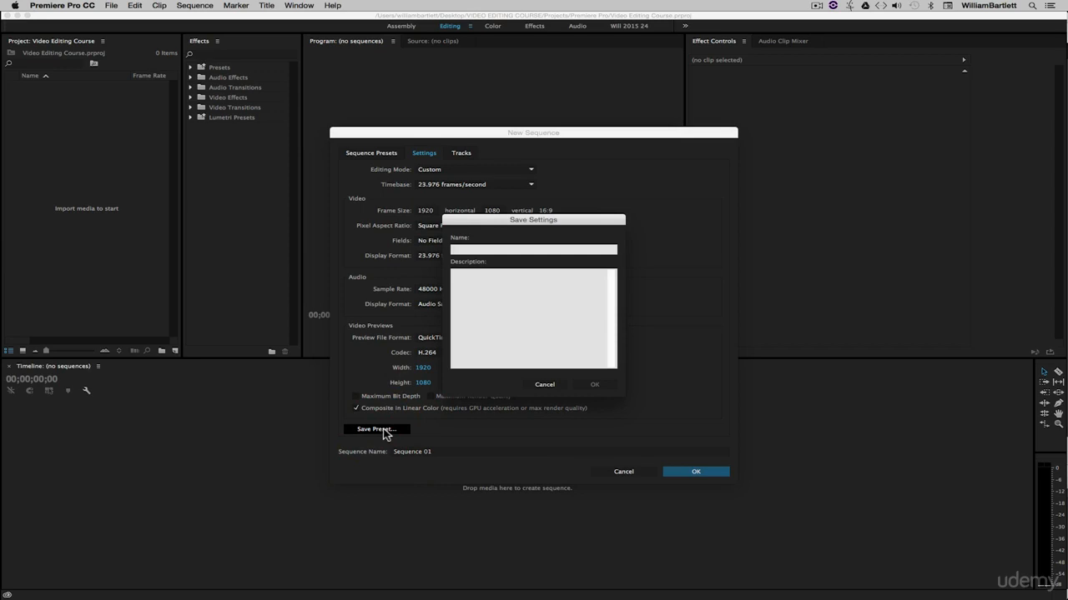
text(1080)
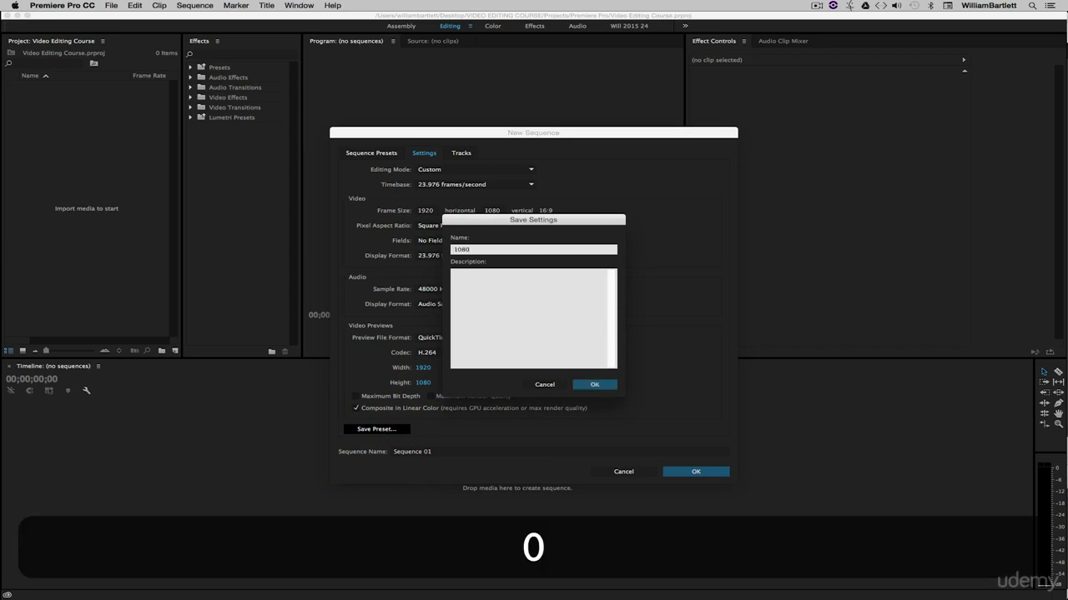
text(p)
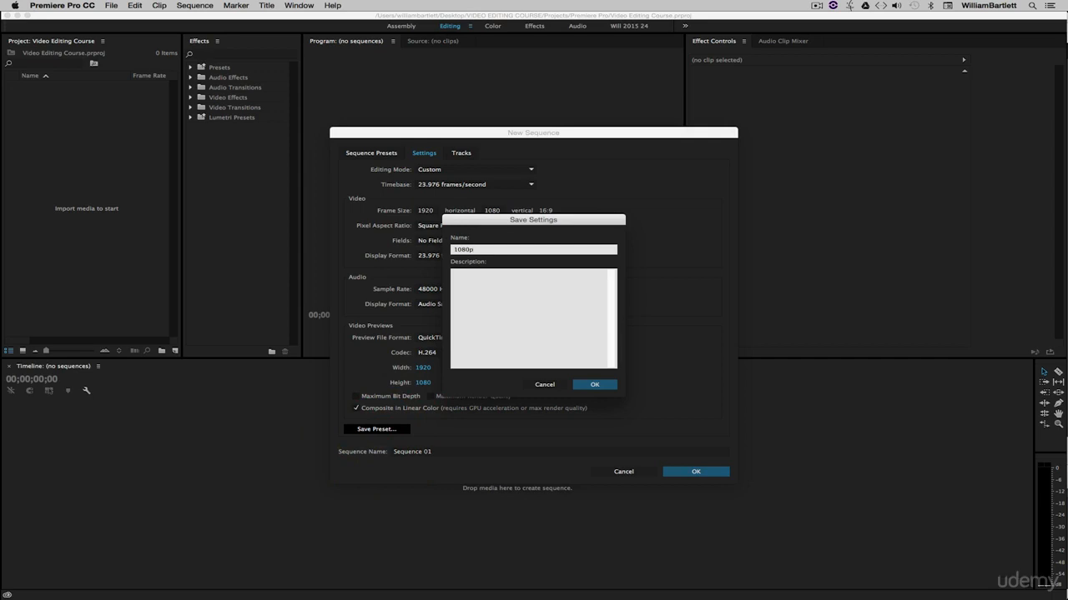
text( 23.976)
click(499, 293)
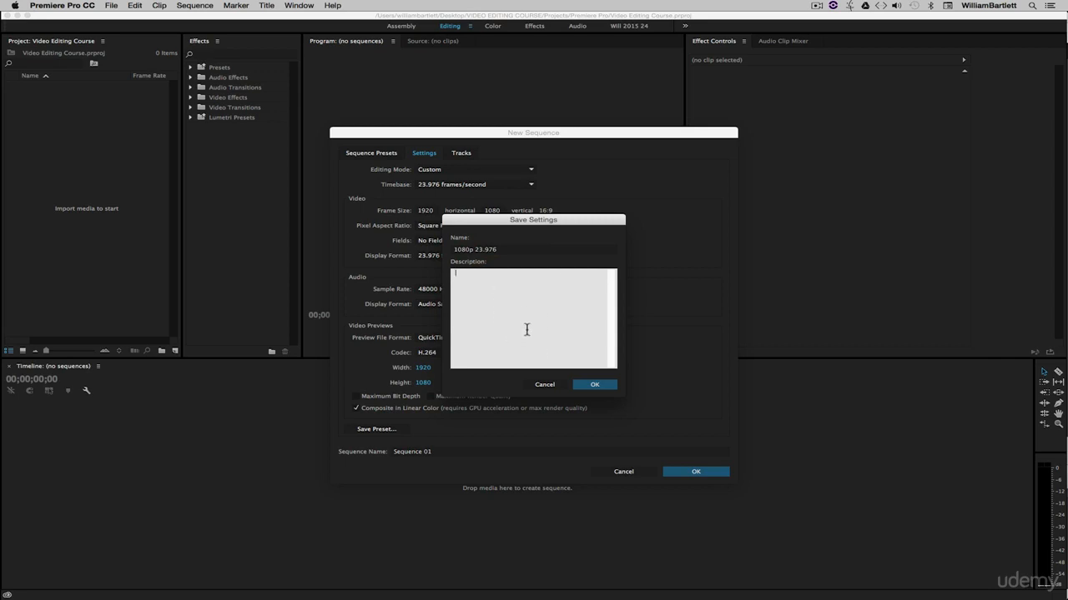
click(591, 385)
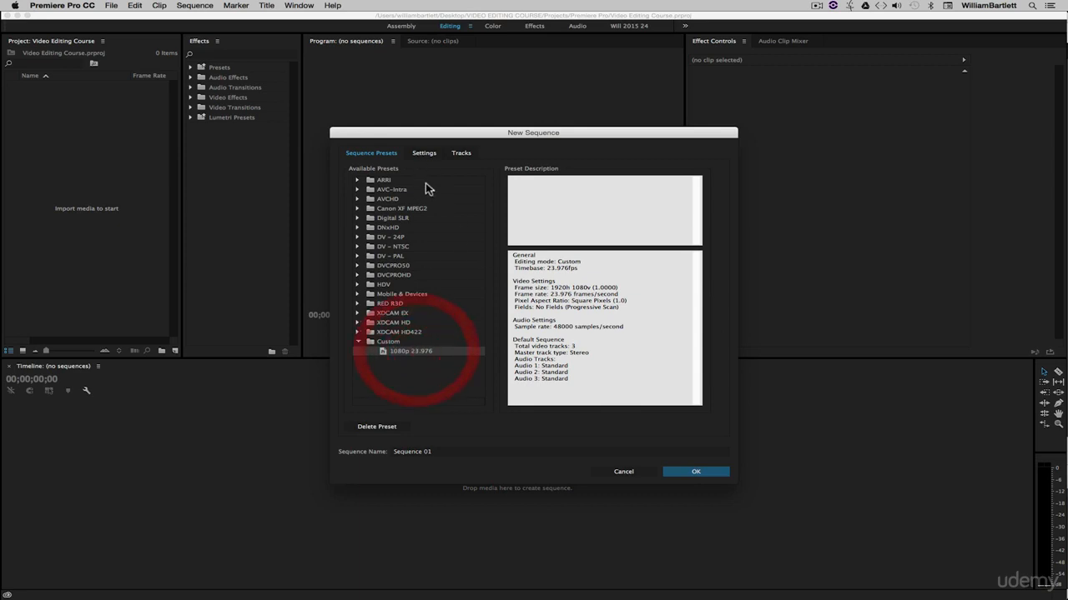
Change the sequence frame size to 1280 horizontal by 720 vertical.
click(427, 156)
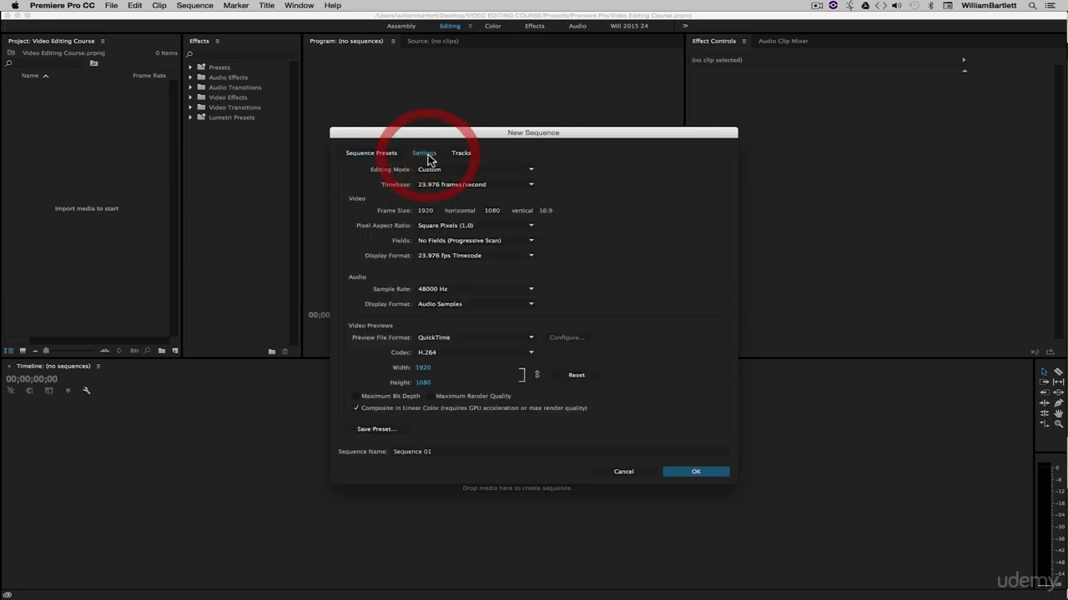
click(432, 210)
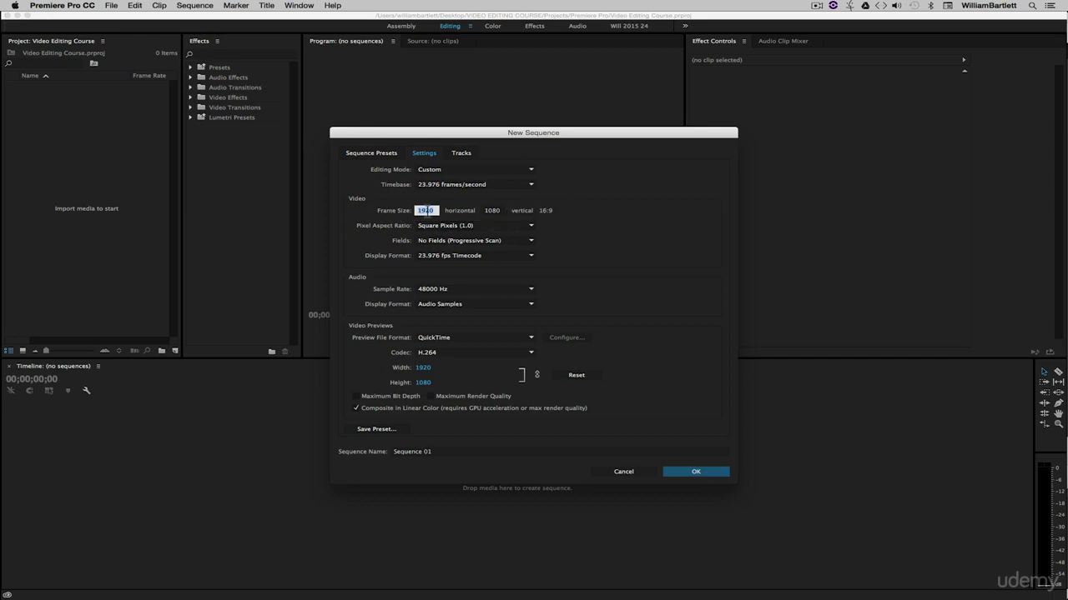
text(1280)
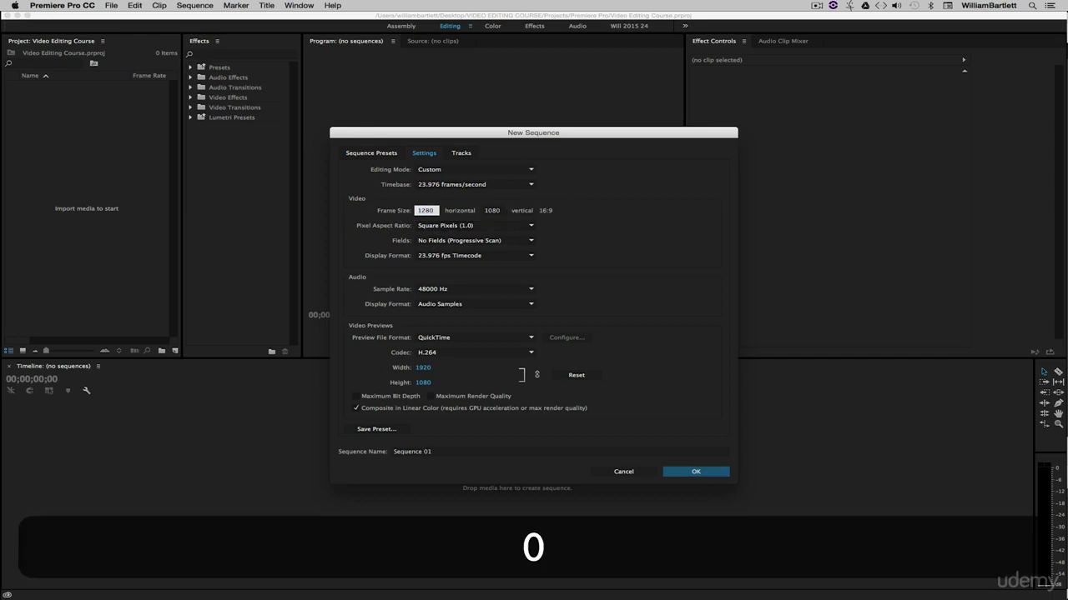
click(586, 220)
click(490, 211)
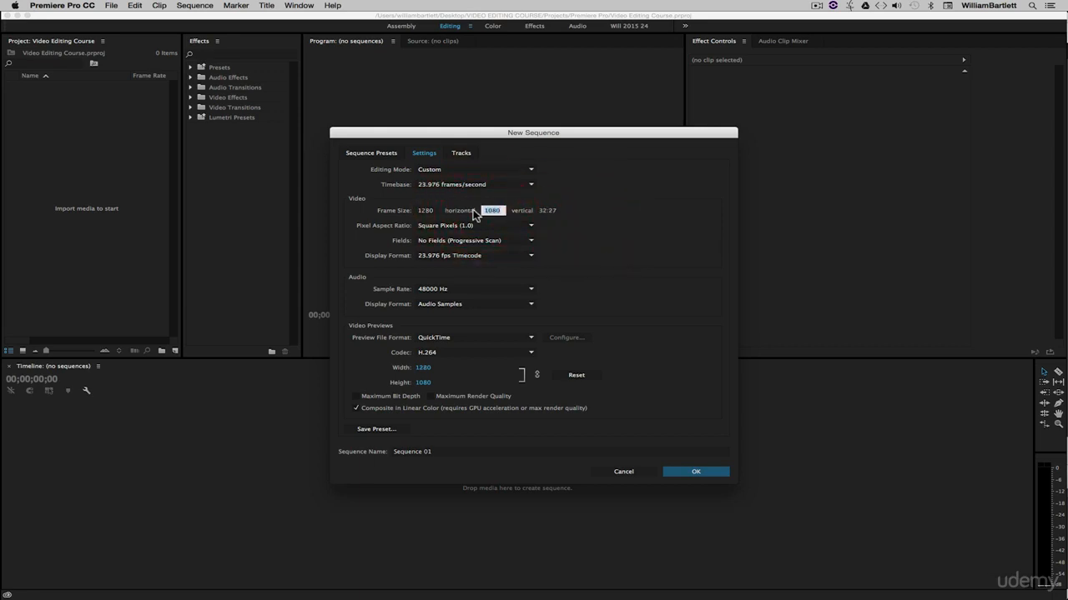
text(720)
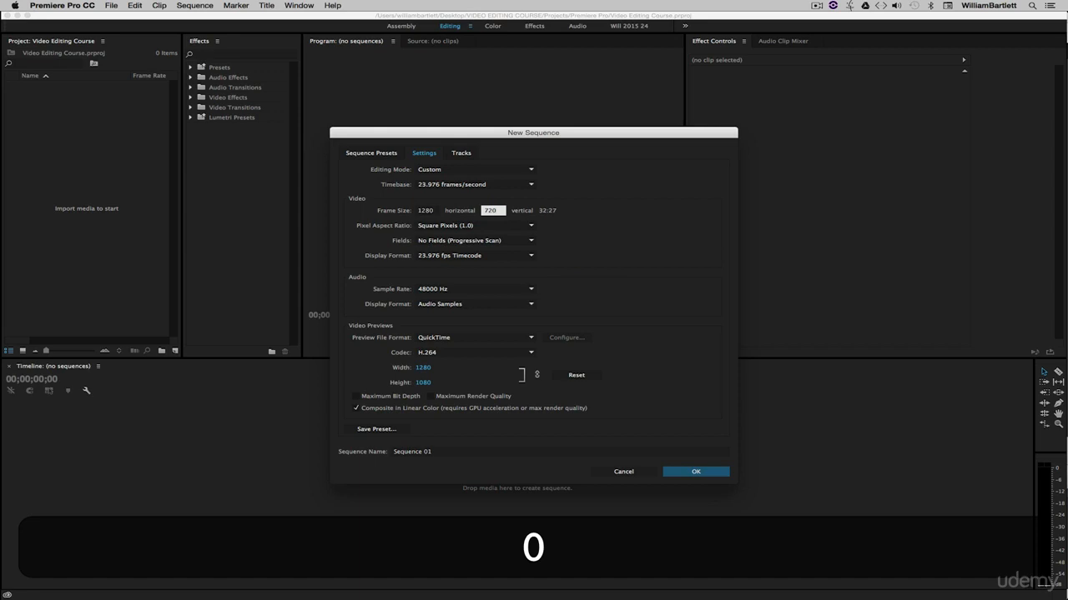
click(628, 226)
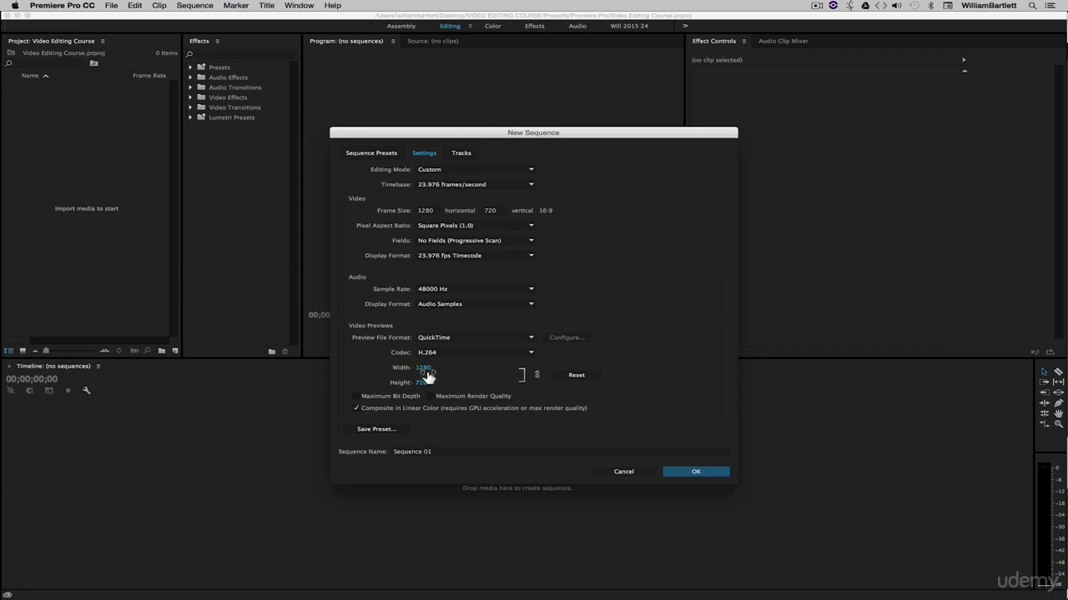
Save the current sequence settings as a preset named "720p 23.976".
click(389, 428)
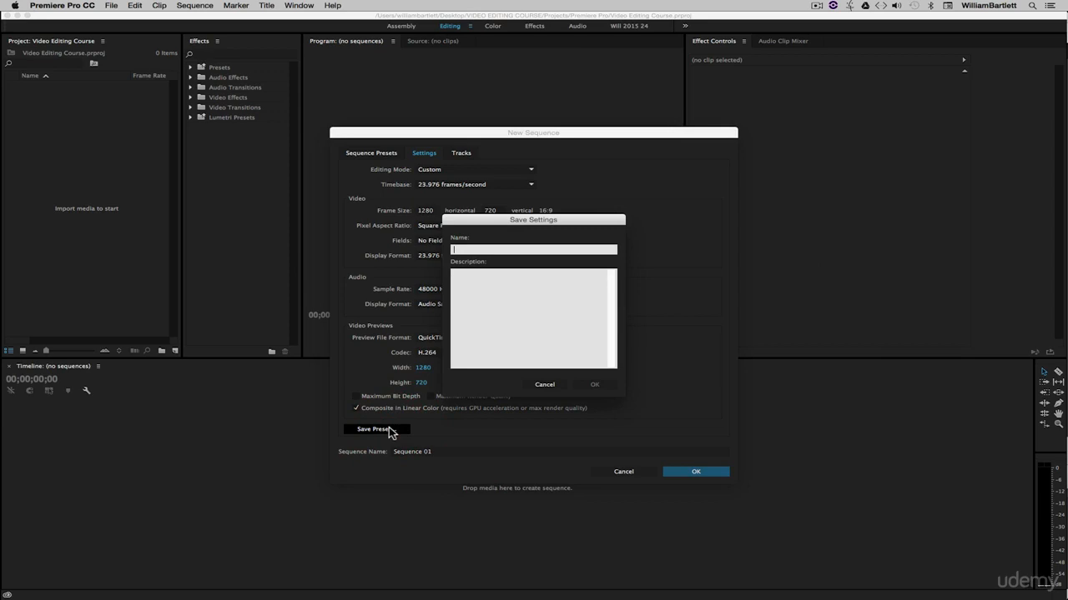
text(720p 23.976)
click(589, 386)
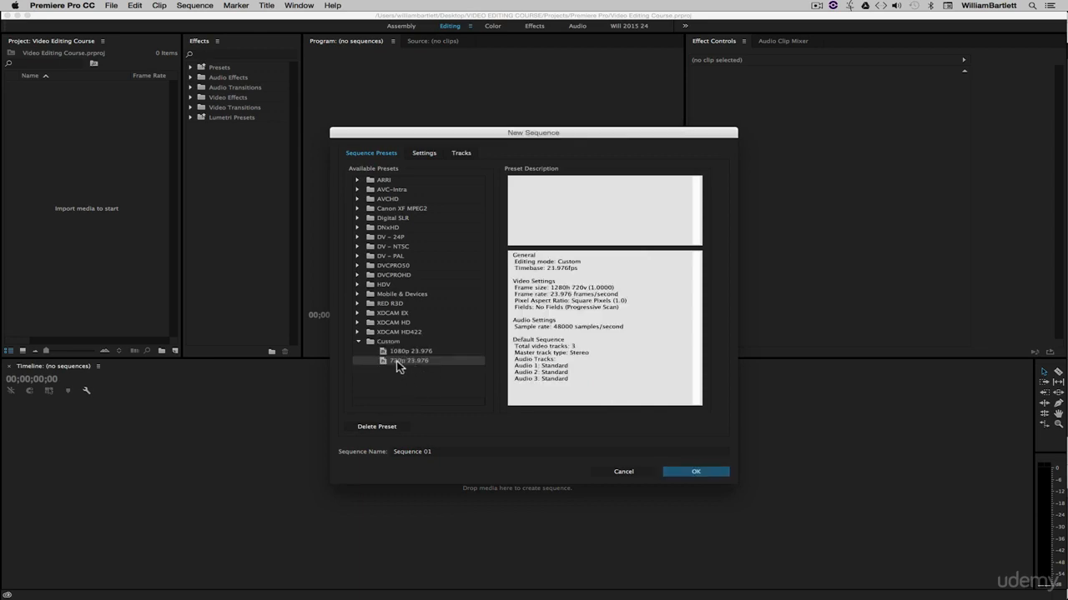
Change the sequence frame size to 3840 horizontal by 2160 vertical.
click(423, 153)
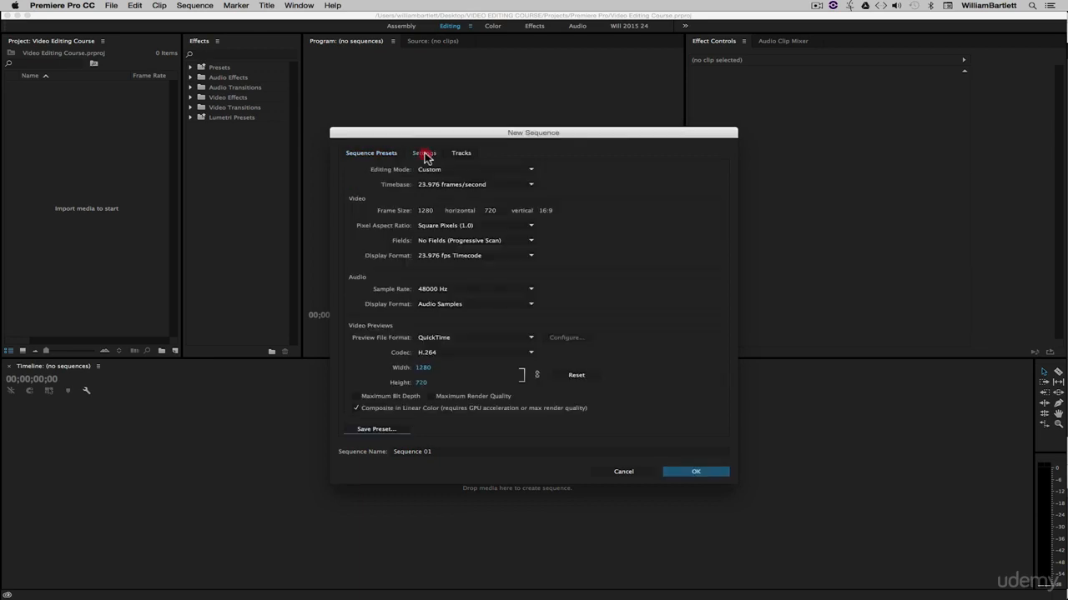
click(608, 241)
click(496, 210)
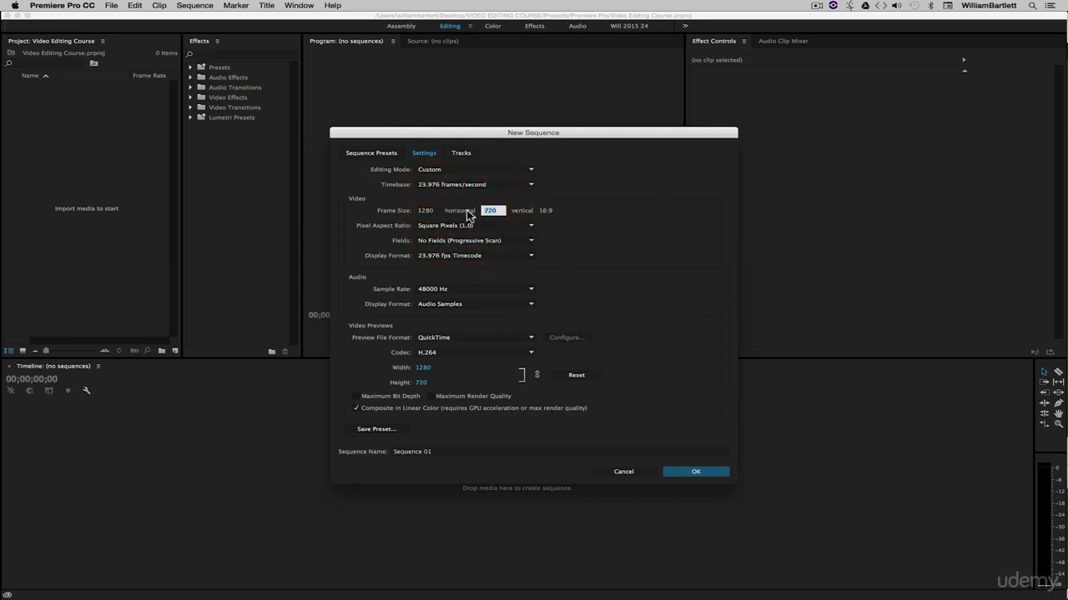
text(216)
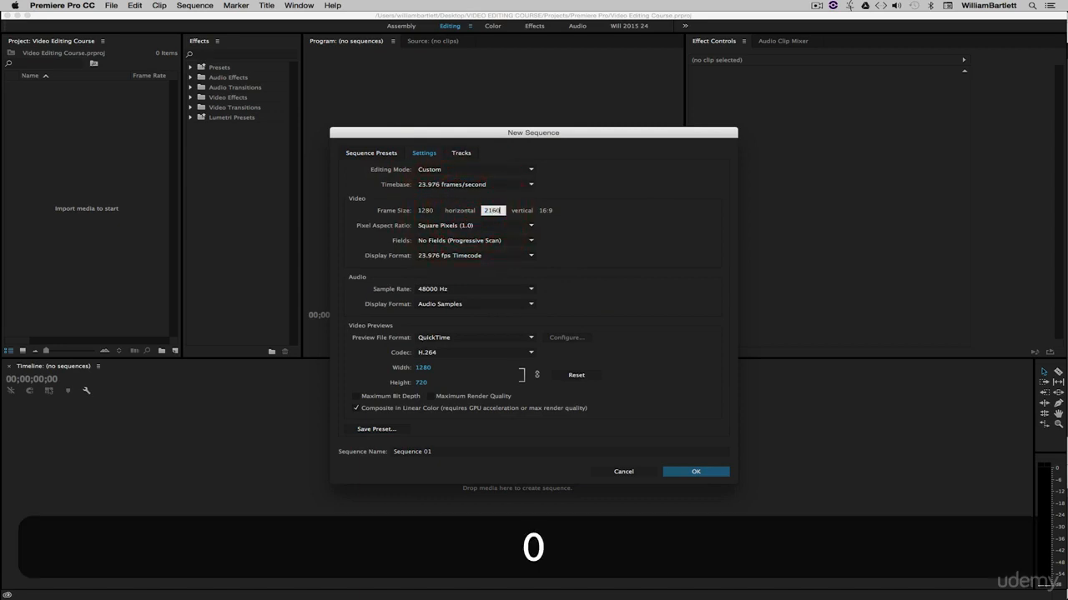
click(611, 216)
click(383, 209)
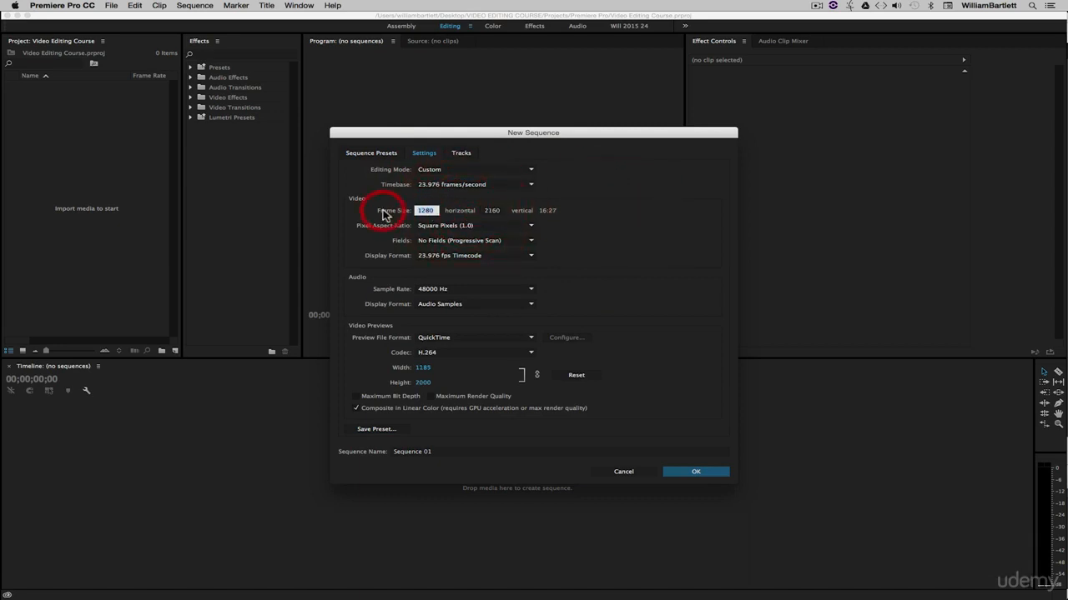
text(3840)
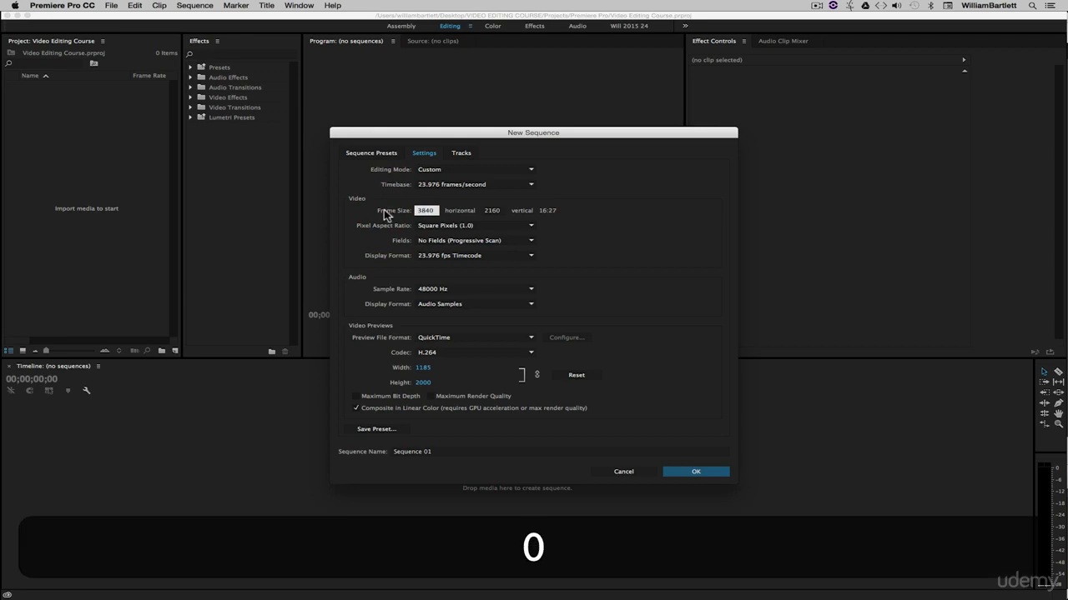
click(572, 219)
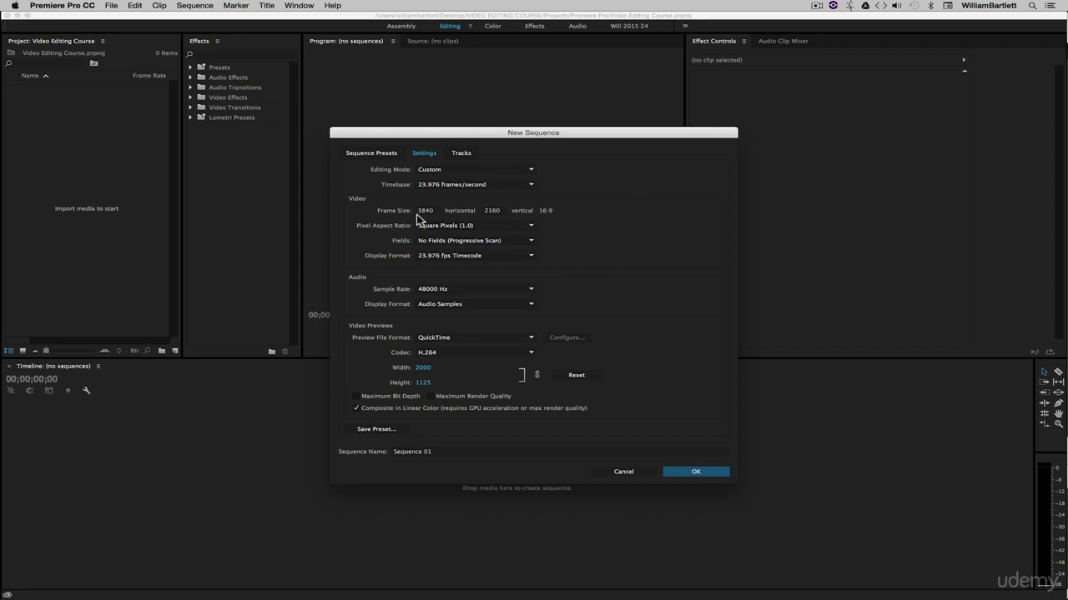
Set the video preview codec to Apple ProRes 422 (HQ).
click(440, 353)
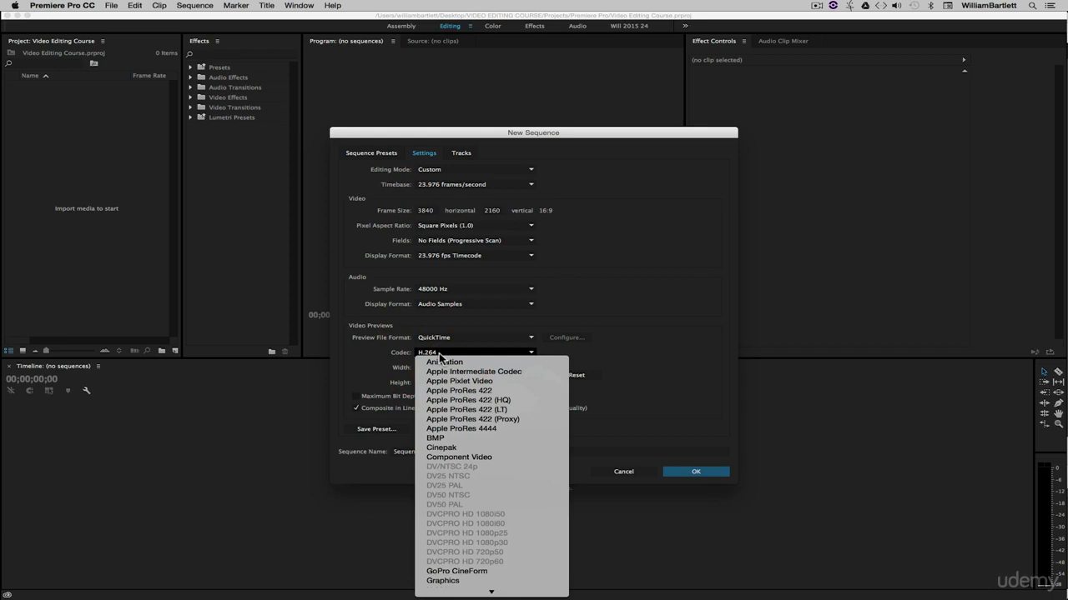
click(369, 363)
drag(423, 367, 522, 361)
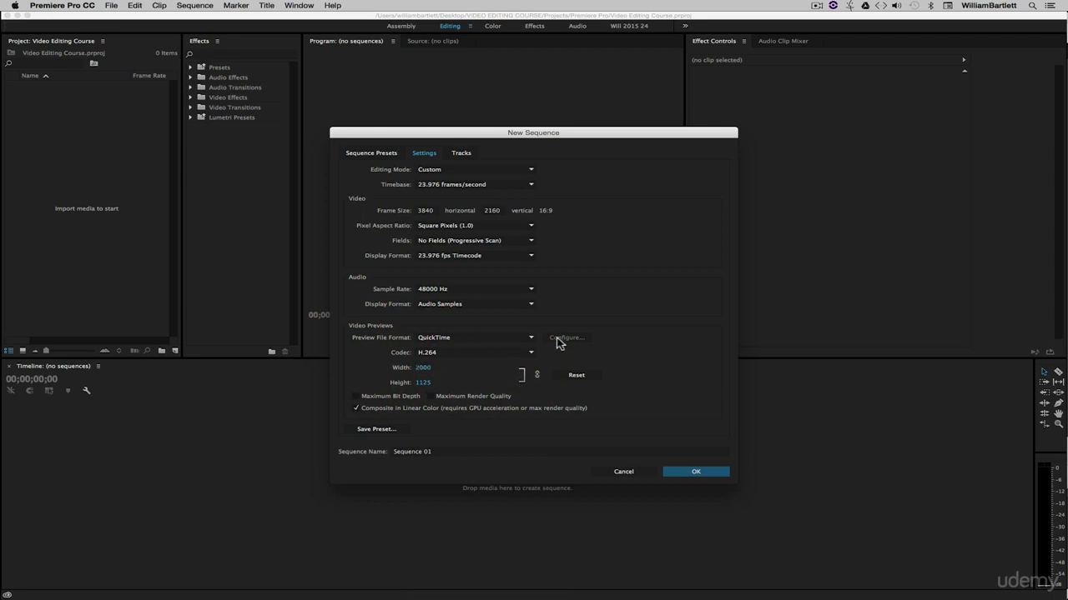
click(443, 354)
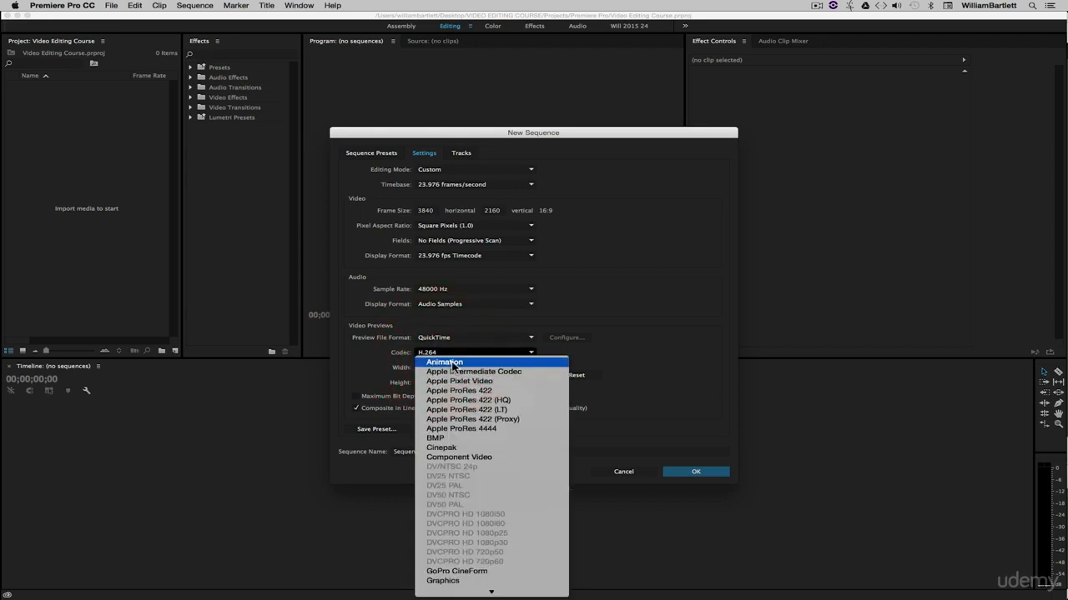
click(509, 402)
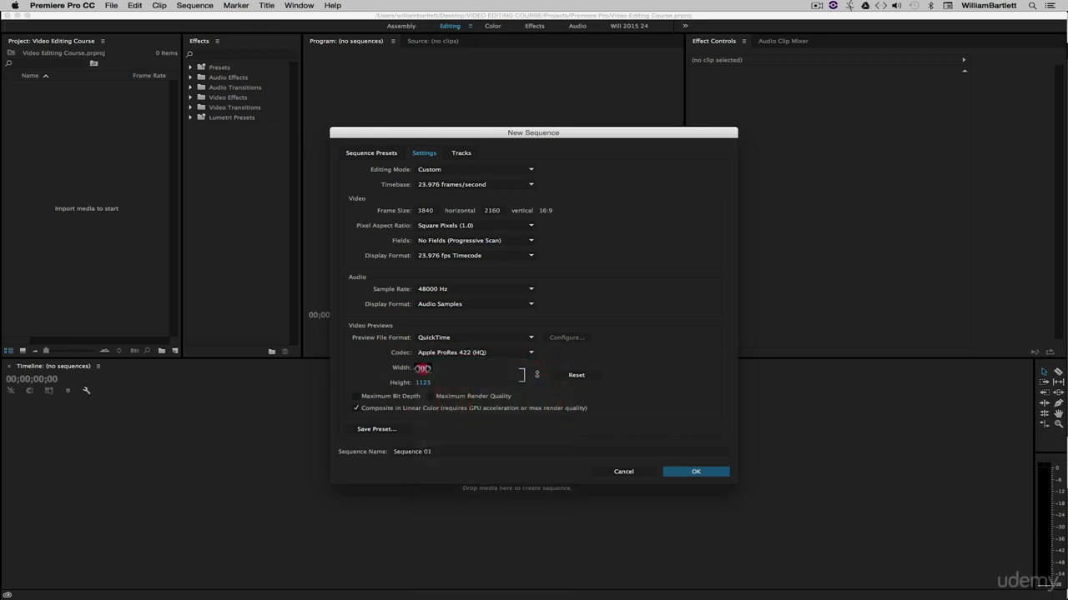
Set the video preview width to 3840 for the 3840 x 2160 sequence settings.
click(423, 368)
text(3840)
click(385, 365)
Save the current sequence settings as a preset named "4kHD 23.976".
click(384, 431)
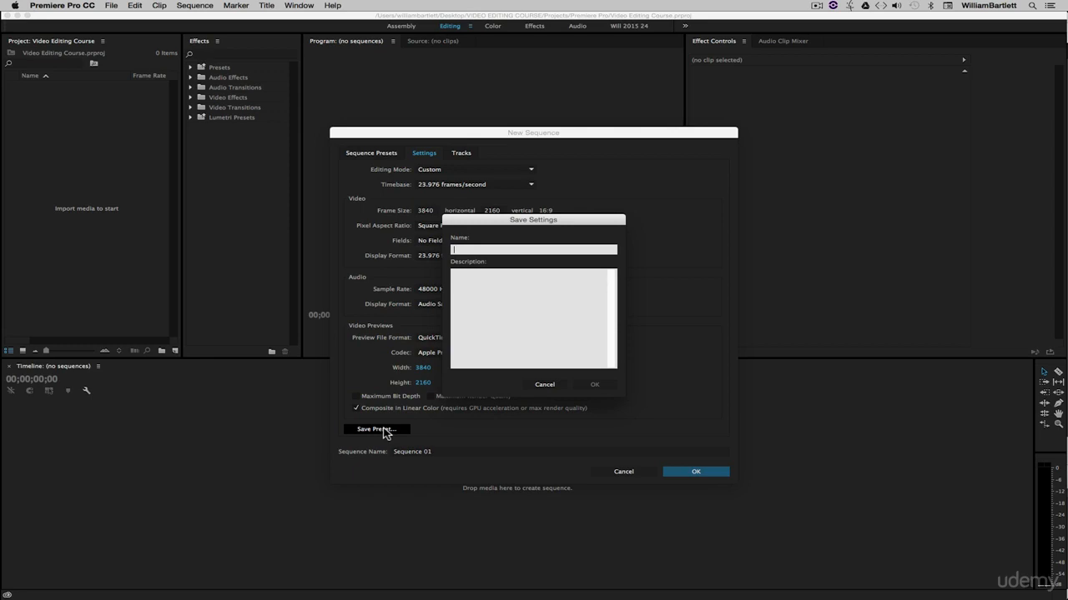
text(4)
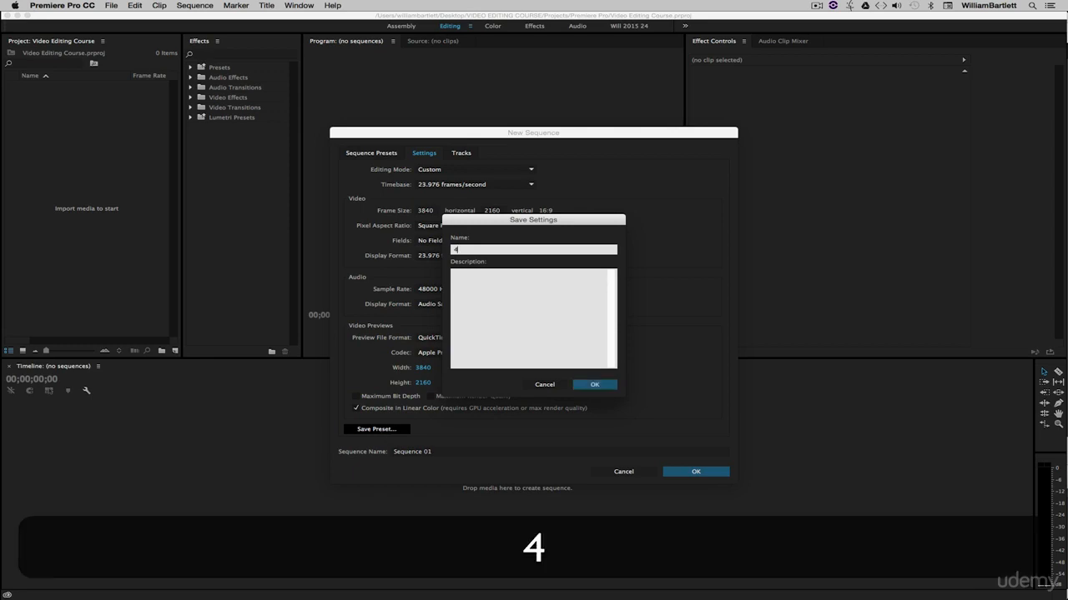
text(kHD )
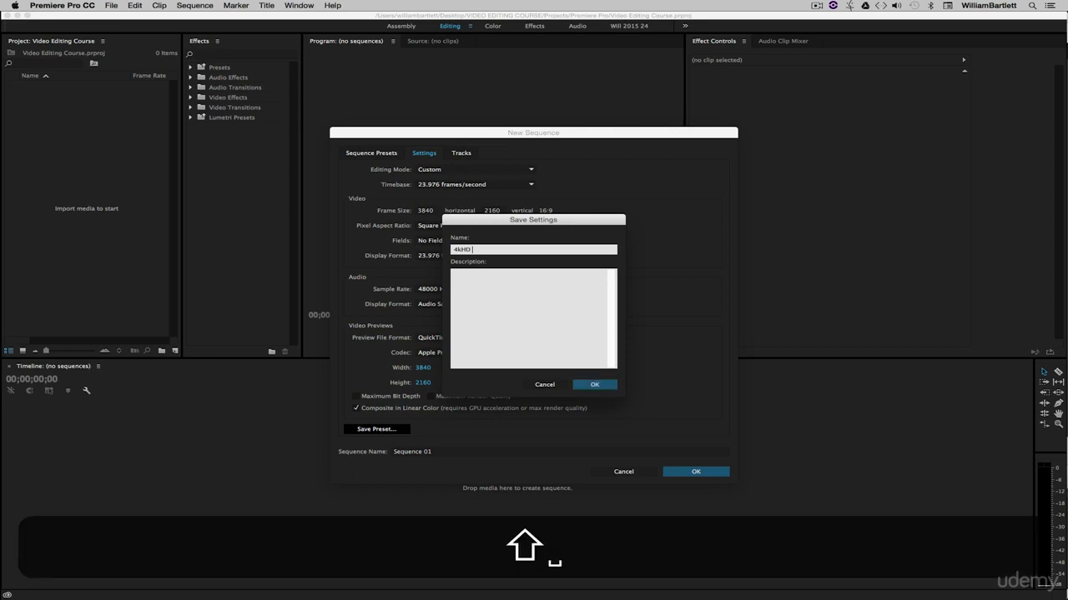
text(23.976)
click(594, 385)
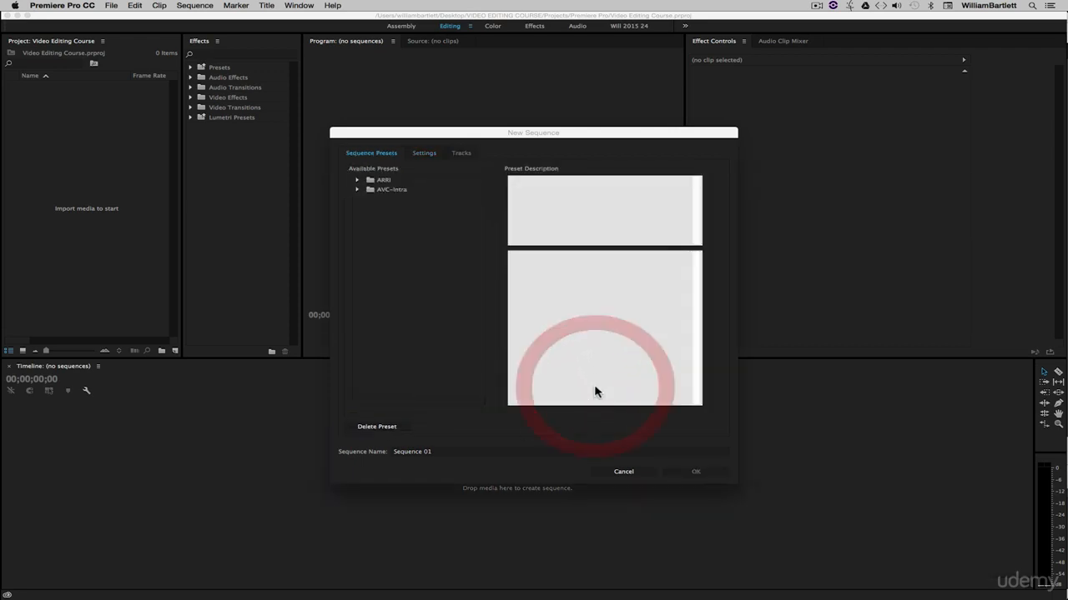
Load the custom 720p 23.976 preset and change its frame size to 640 horizontal by 480 vertical.
click(409, 369)
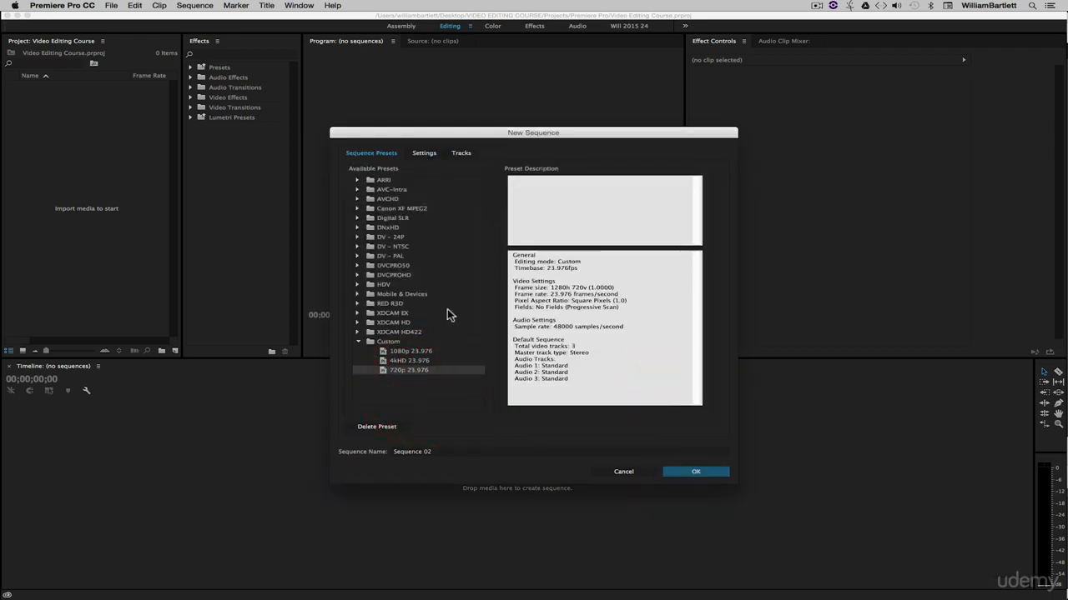
click(427, 153)
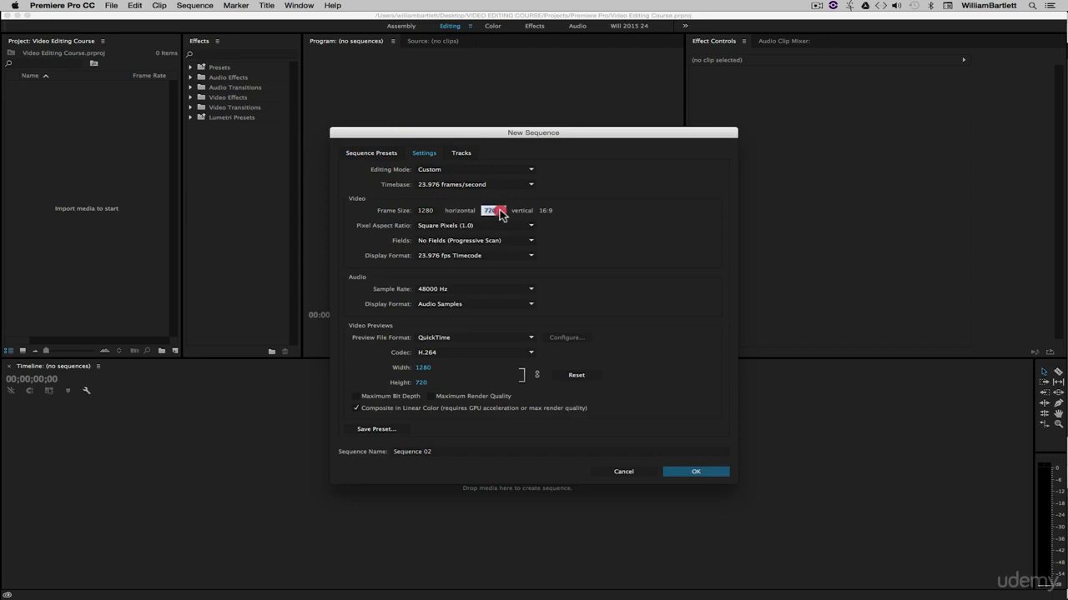
text(480)
click(615, 227)
click(425, 210)
text(640)
click(599, 231)
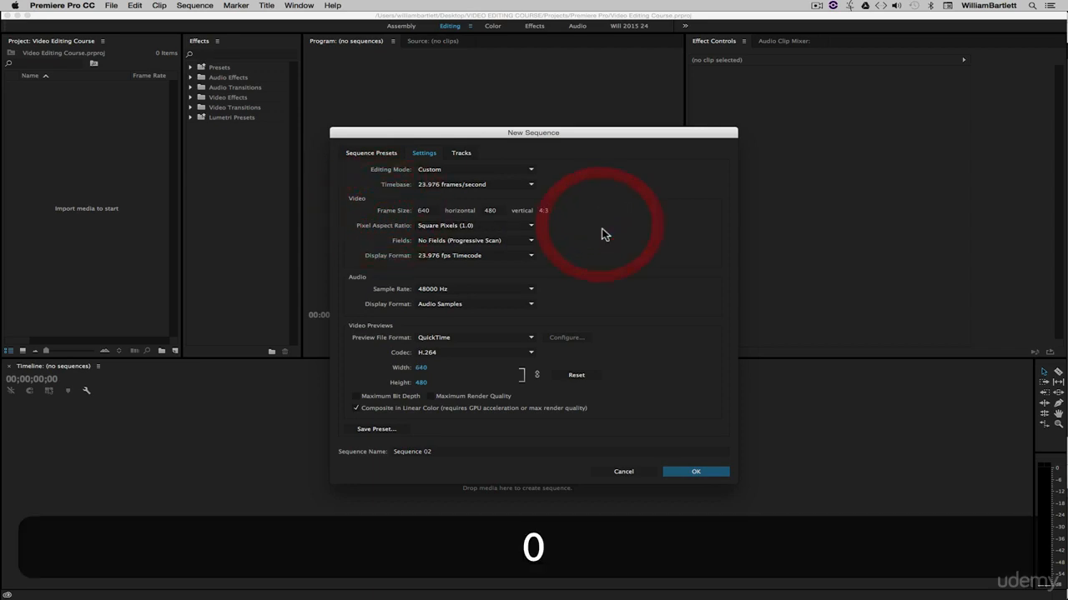
Set the pixel aspect ratio to D1/DV NTSC (0.9091) and the horizontal frame size to 720.
click(472, 226)
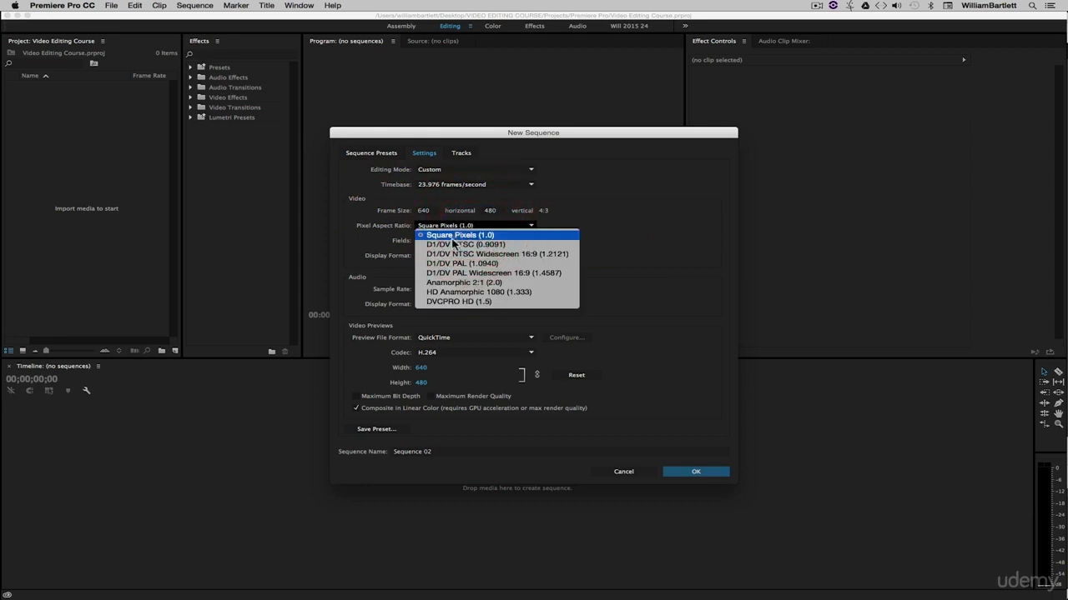
click(483, 249)
click(423, 210)
text(720)
click(617, 230)
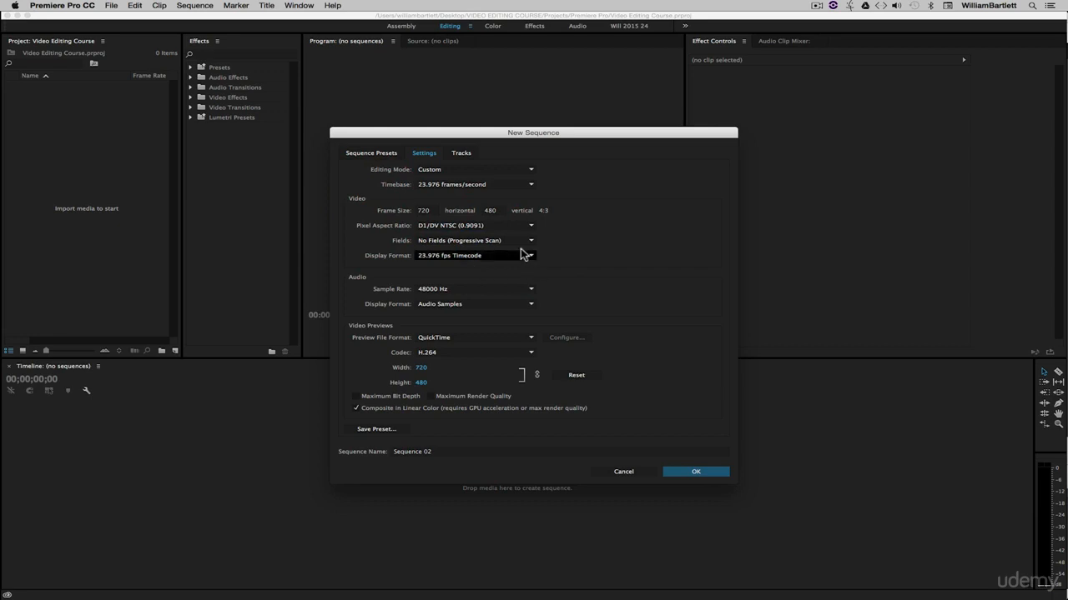
Return the pixel aspect ratio to Square Pixels (1.0) and the horizontal frame size to 640.
click(474, 227)
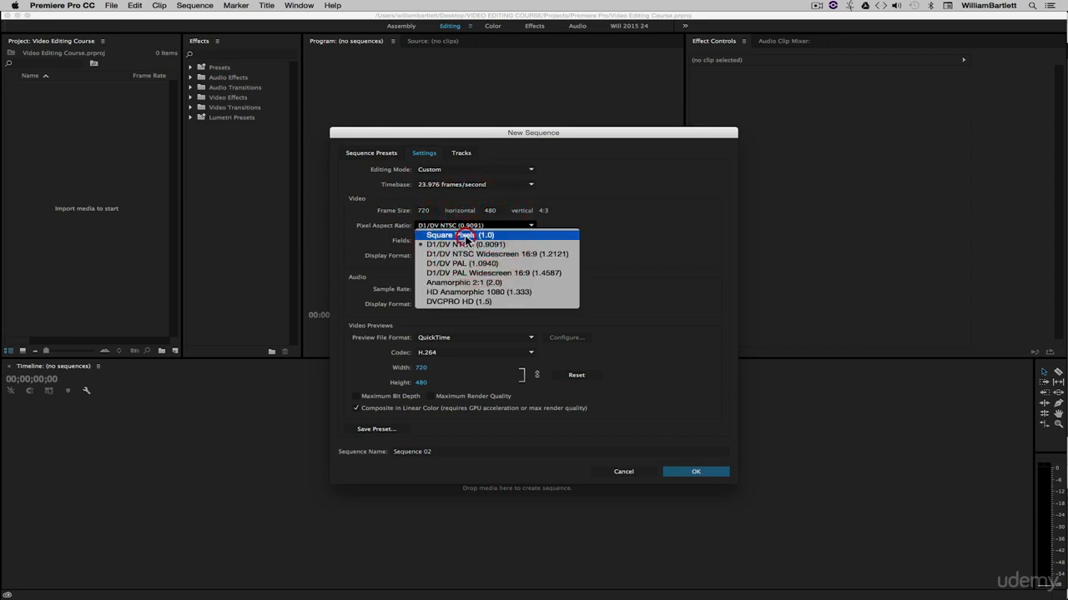
click(412, 229)
click(425, 211)
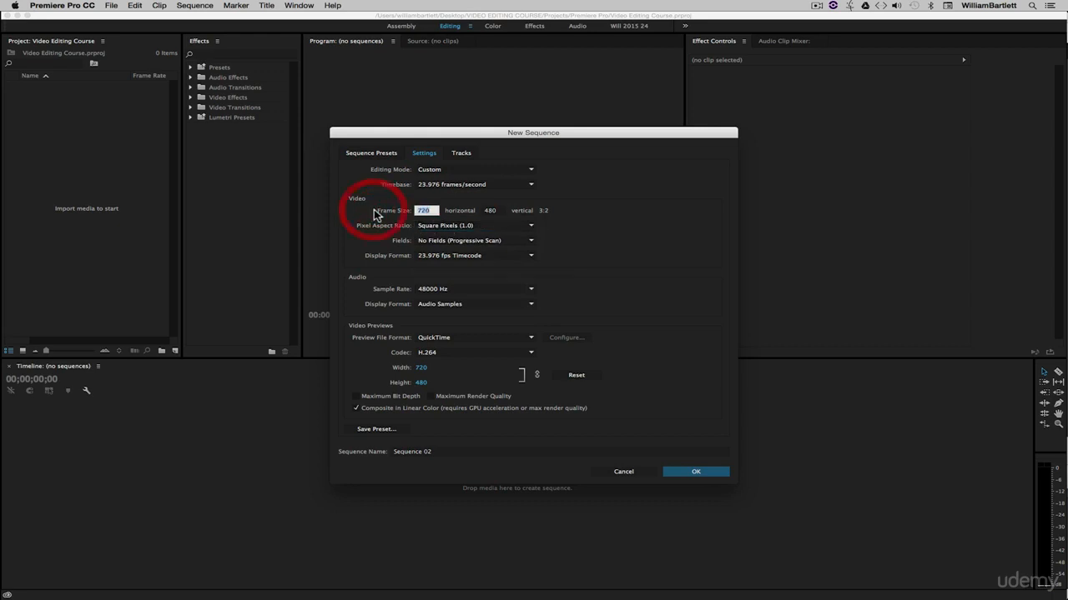
text(640)
click(586, 234)
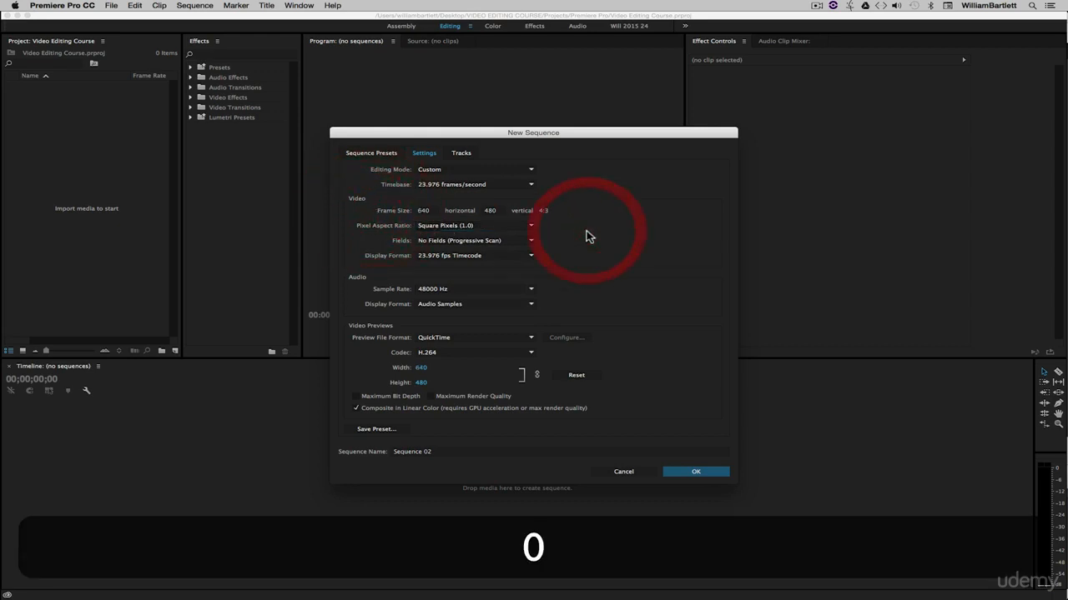
Save the current sequence settings as a preset named "480p 23.976".
click(394, 428)
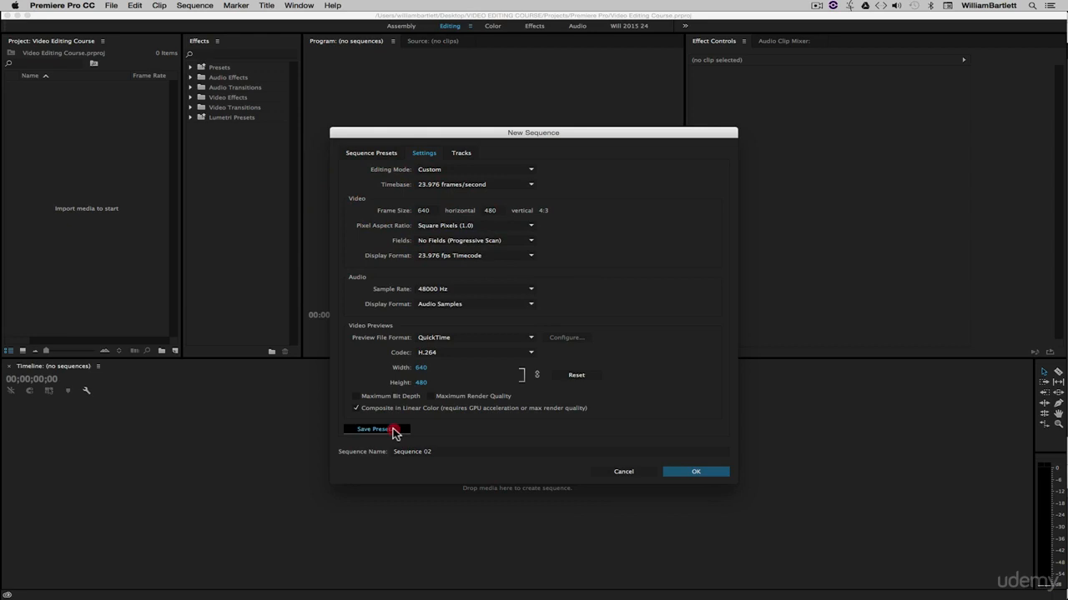
text(4)
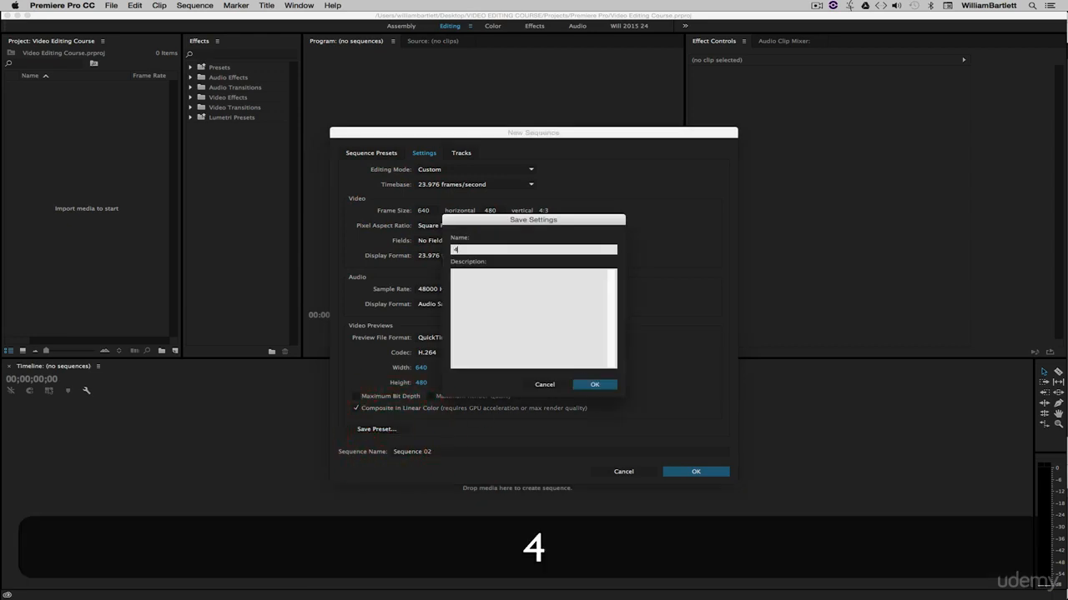
text(80p 23.976)
key(Return)
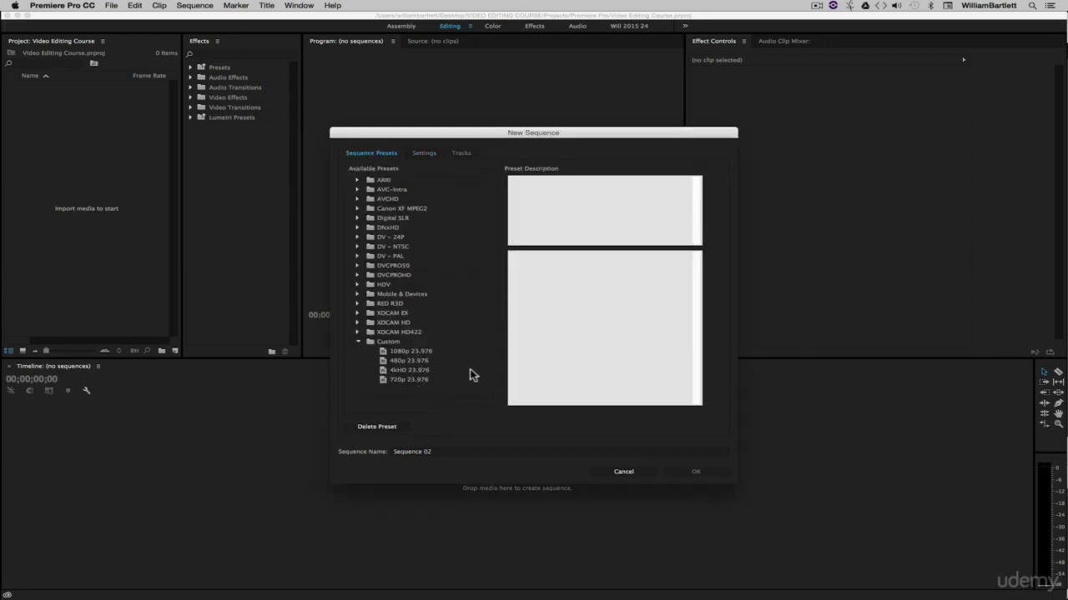
Examine the available timebase frame rates in the settings of the custom 480p 23.976 preset.
click(407, 361)
click(422, 153)
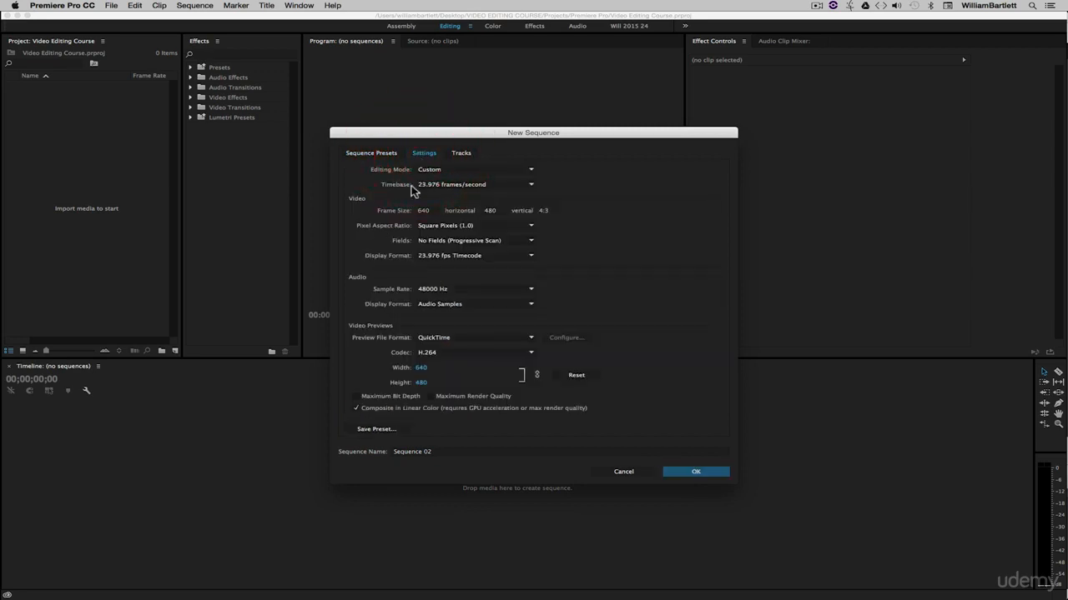
click(442, 184)
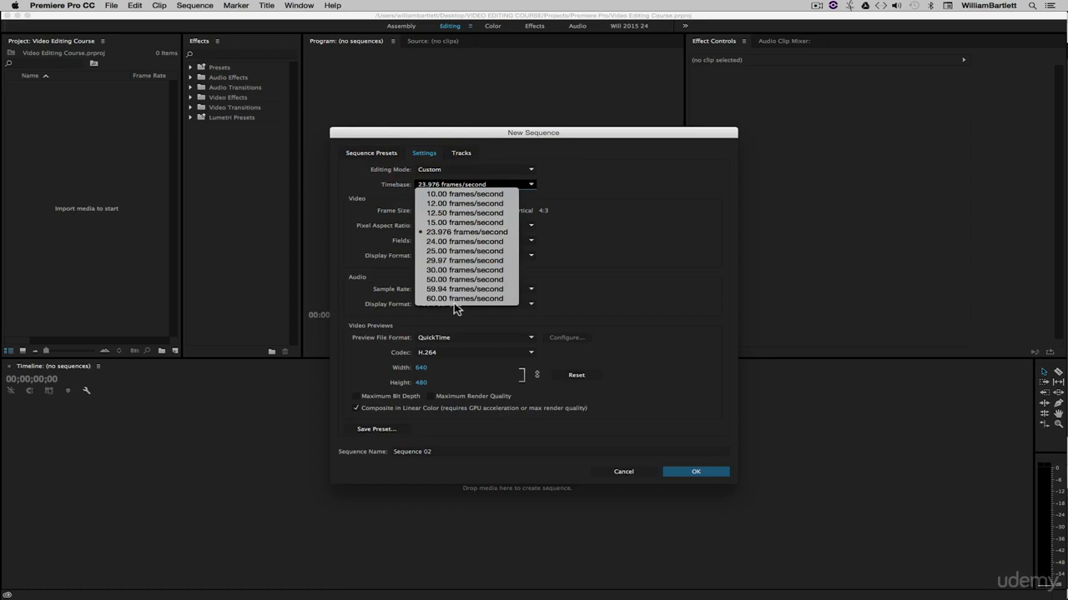
click(666, 183)
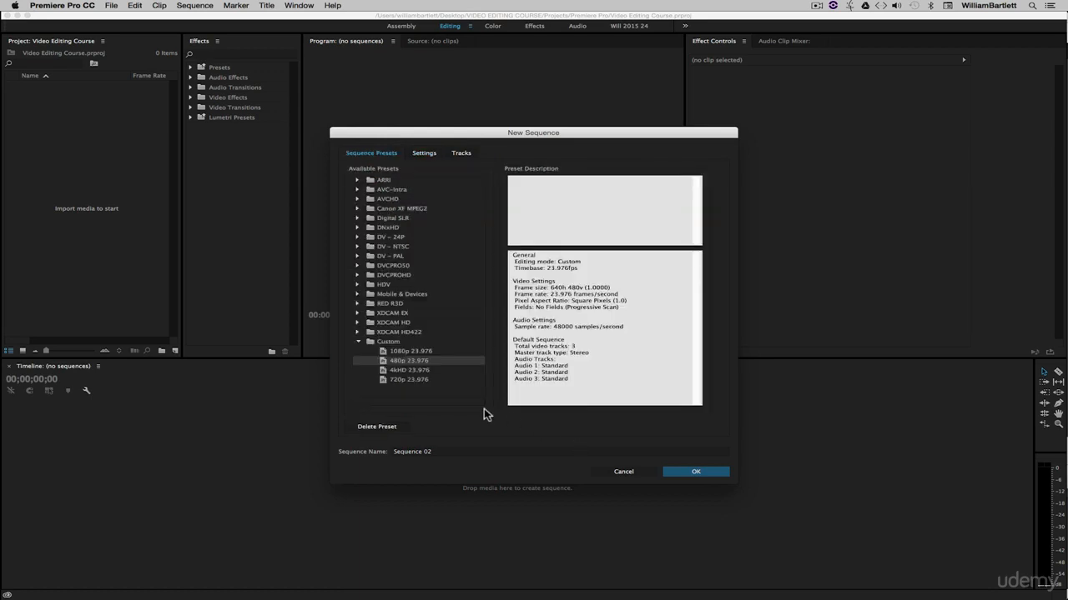
Create a new sequence from the custom 1080p 23.976 preset.
click(398, 352)
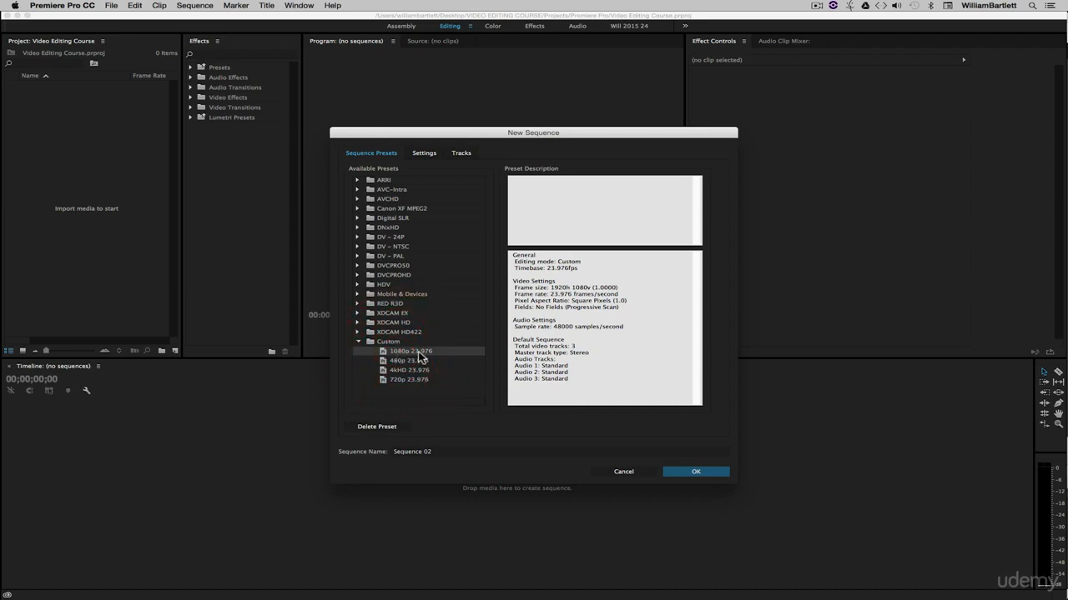
click(695, 472)
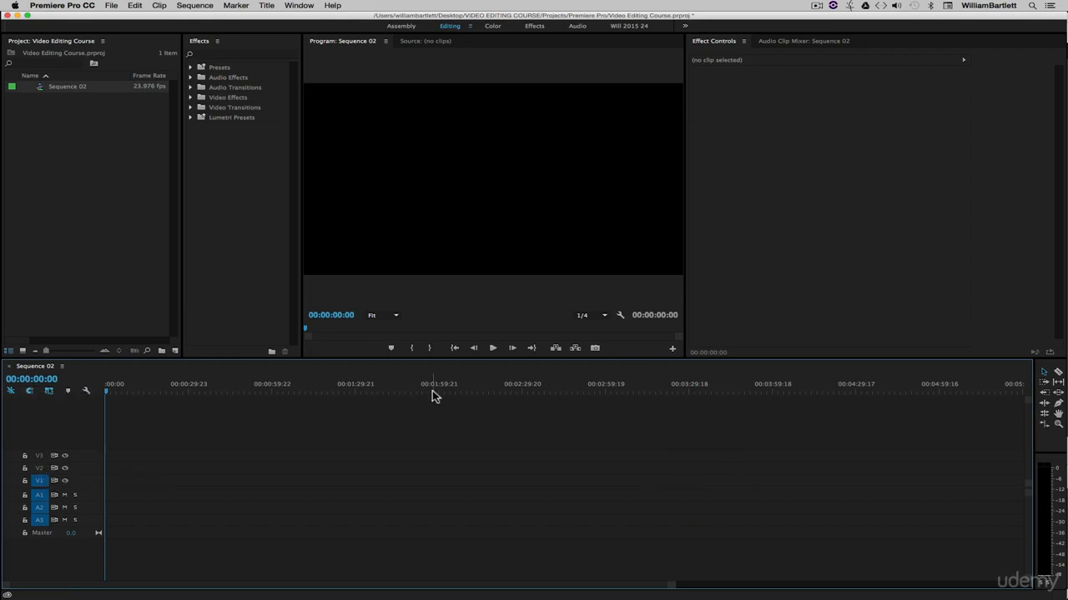
Rename the new sequence in the project as "1080p Edit".
click(94, 180)
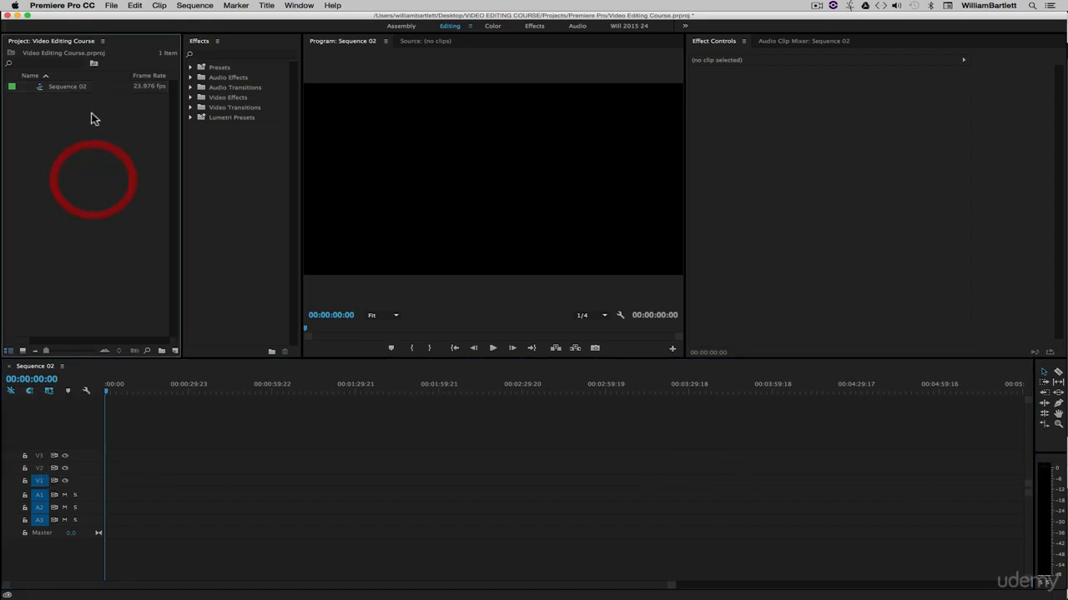
click(77, 89)
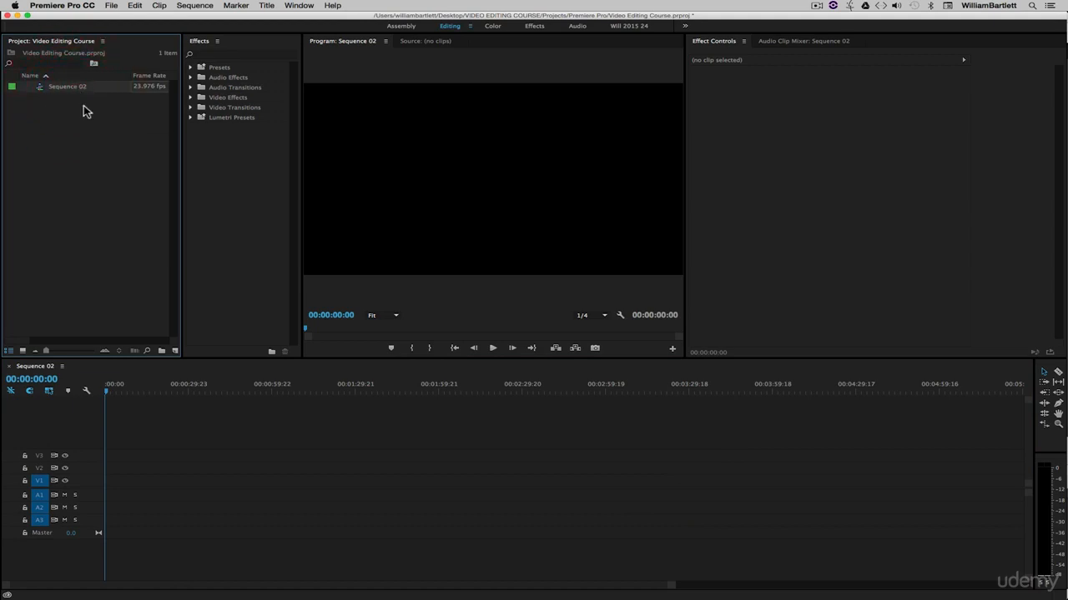
key(Return)
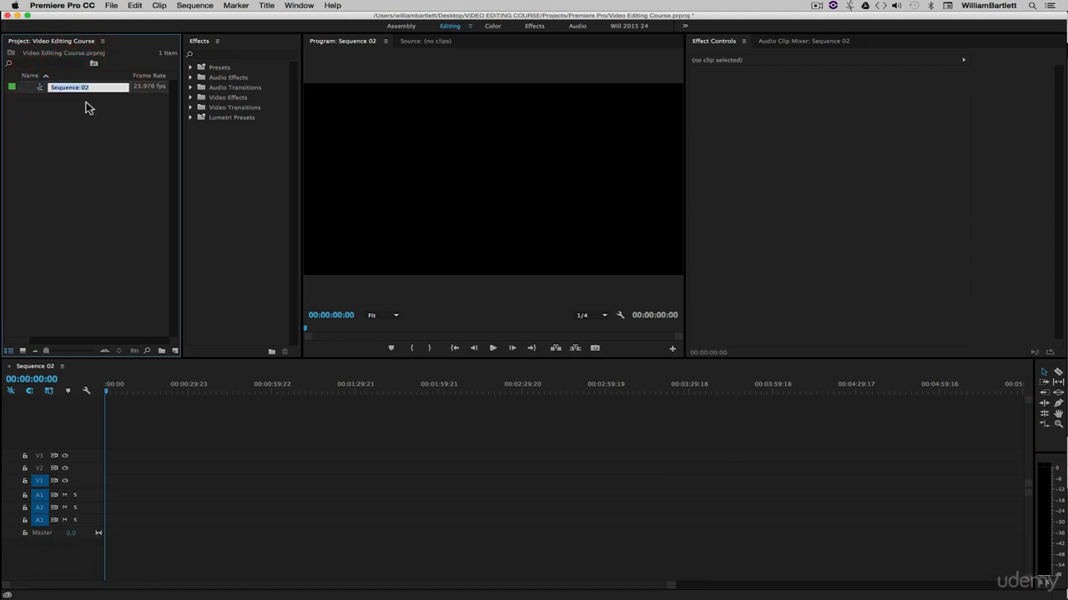
text(1080)
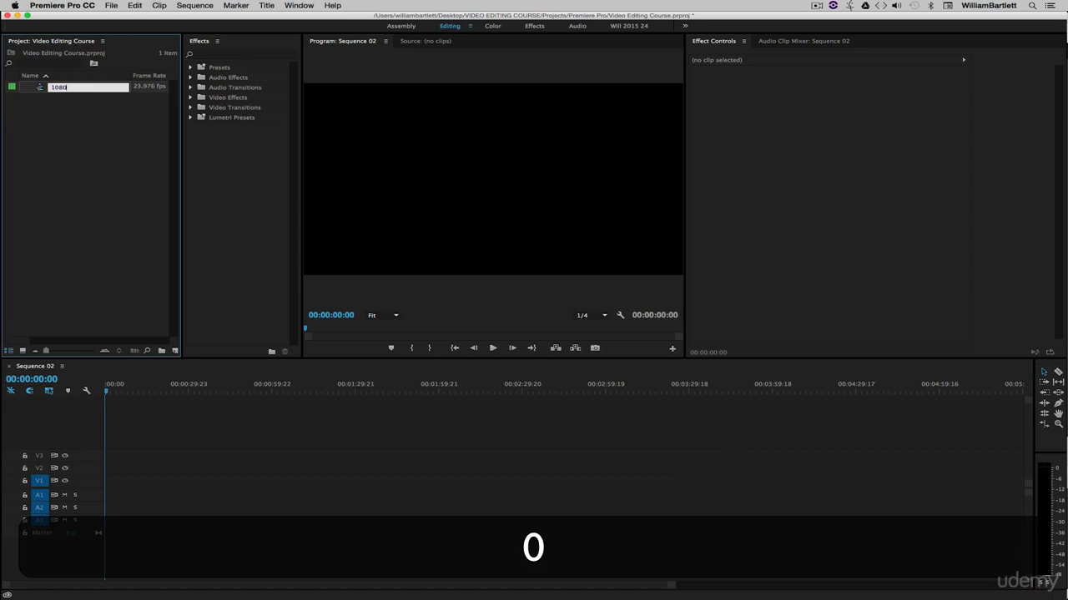
text(p Edit)
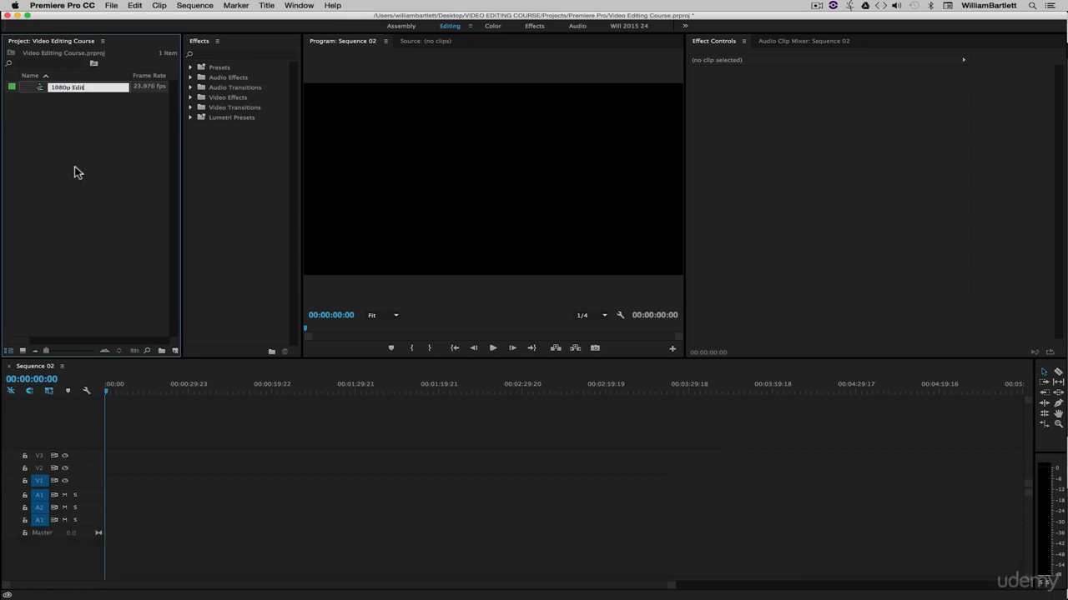
click(74, 169)
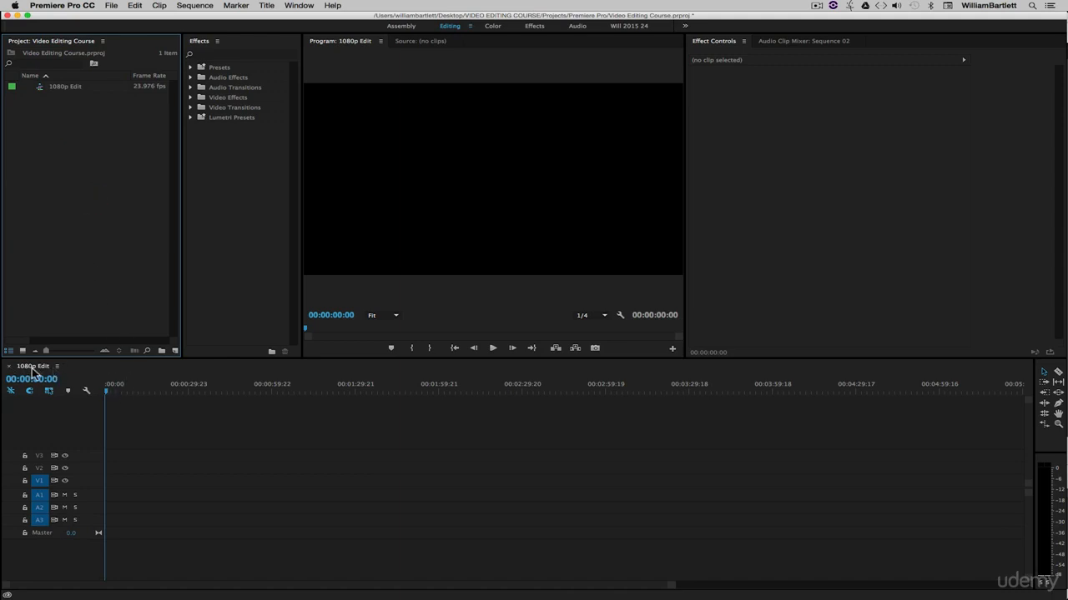